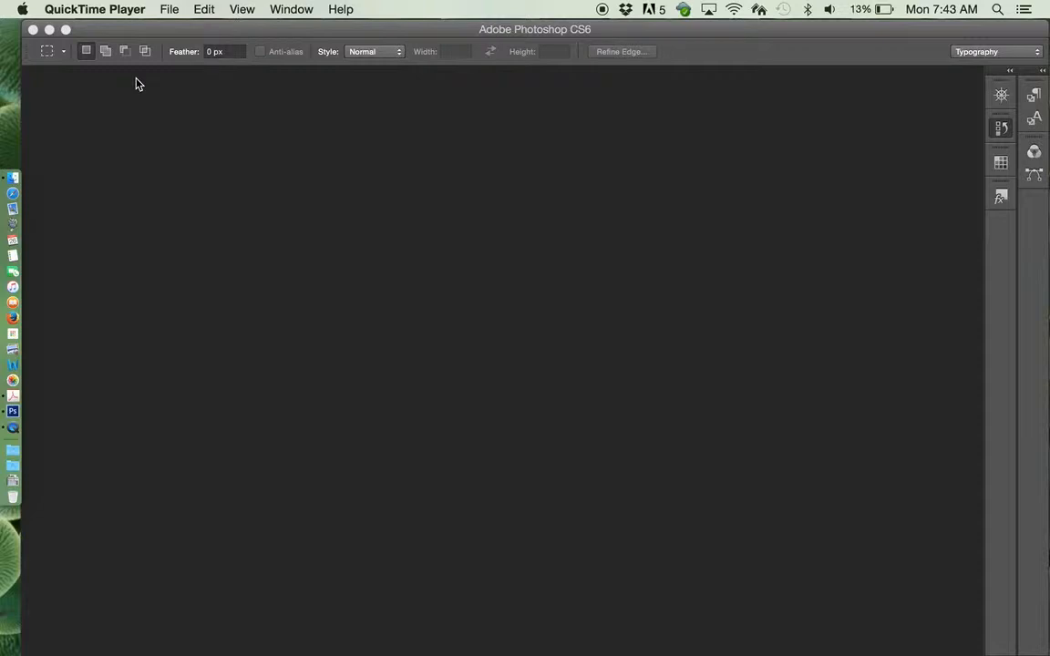
Switch to Photoshop and display the Tools panel
{"action": "left_click", "coordinate": [428, 29]}
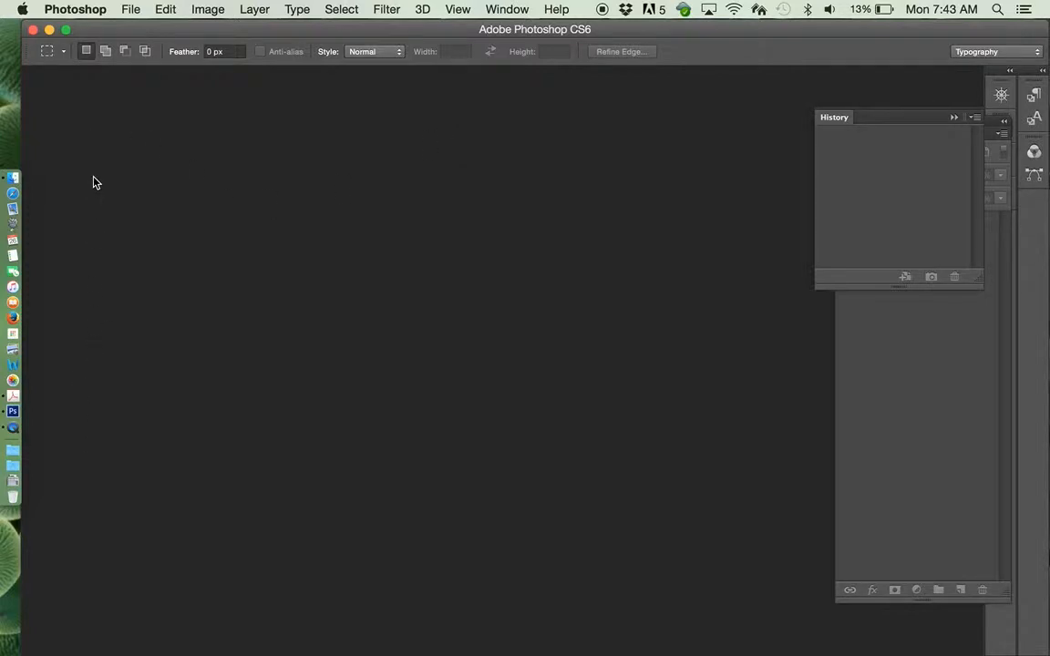
{"action": "left_click", "coordinate": [516, 9]}
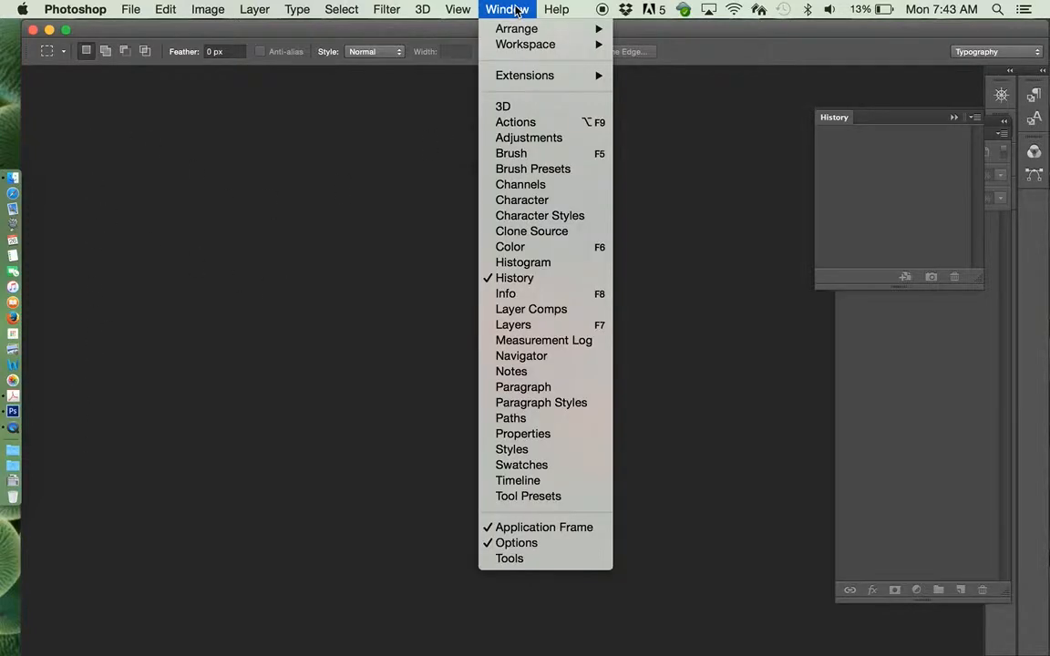
{"action": "left_click", "coordinate": [528, 559]}
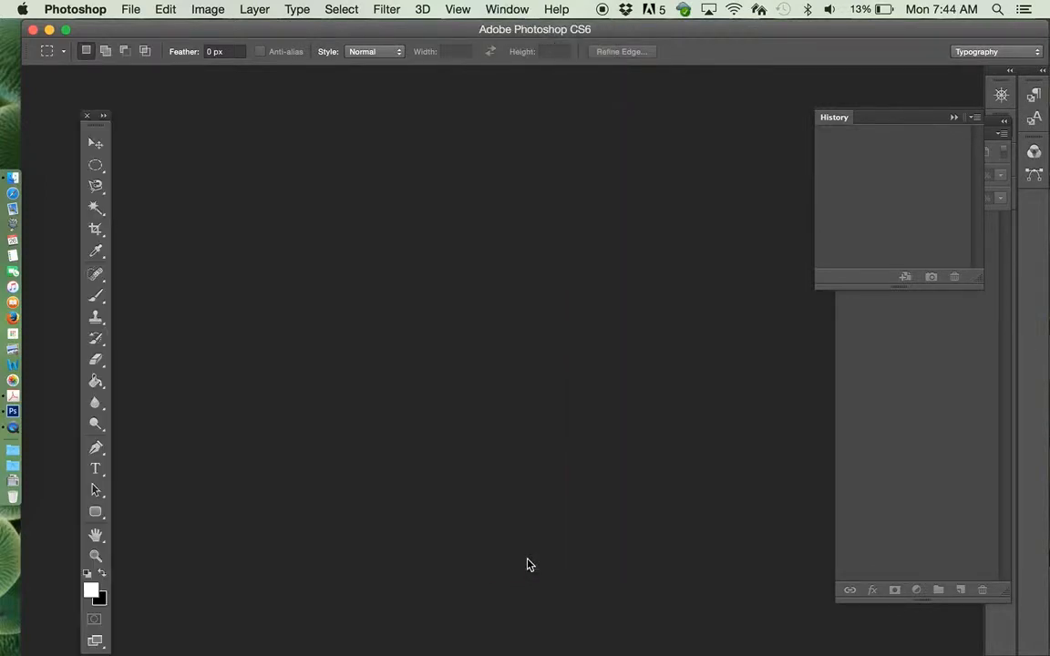
{"action": "left_click", "coordinate": [502, 10]}
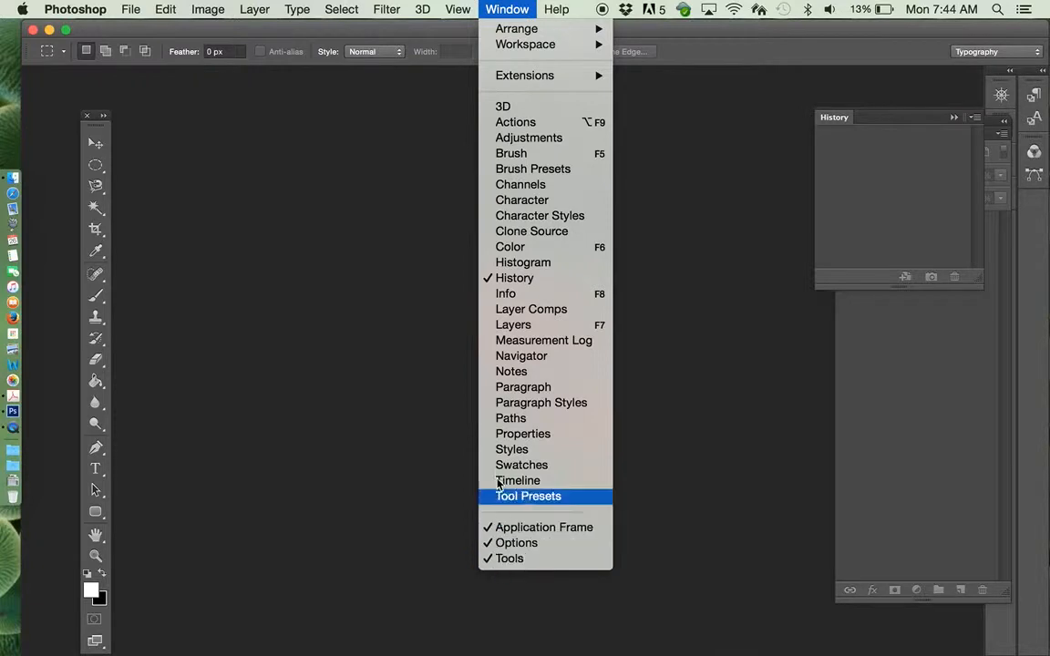
{"action": "left_click", "coordinate": [356, 358]}
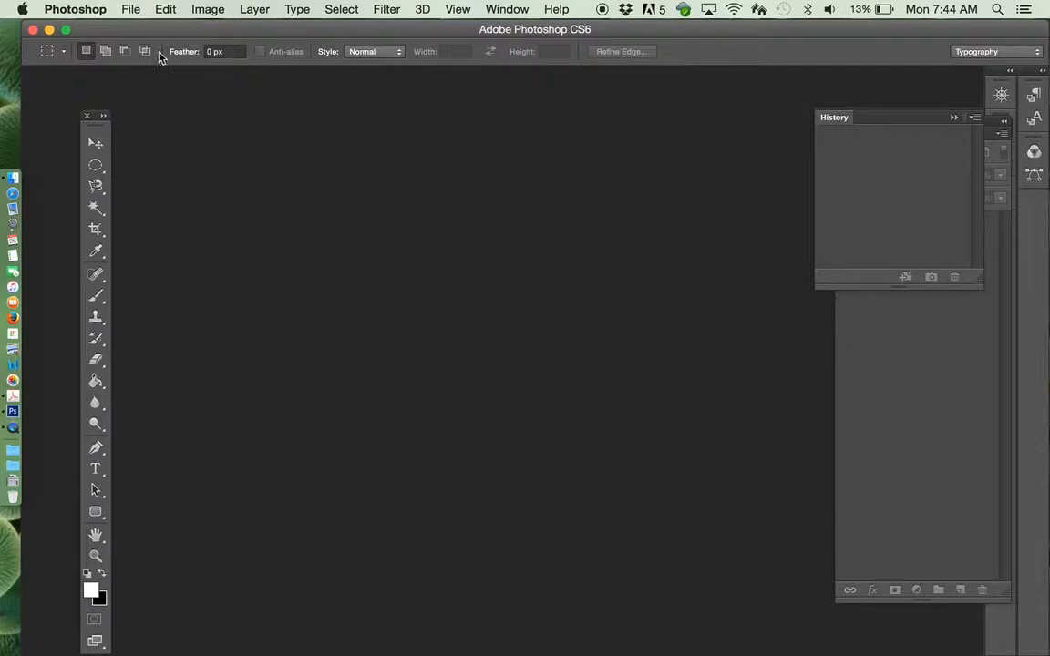
Create a new document named Ducky_Trial using the International Paper preset, size A4, at 300 pixels/inch
{"action": "left_click", "coordinate": [133, 13]}
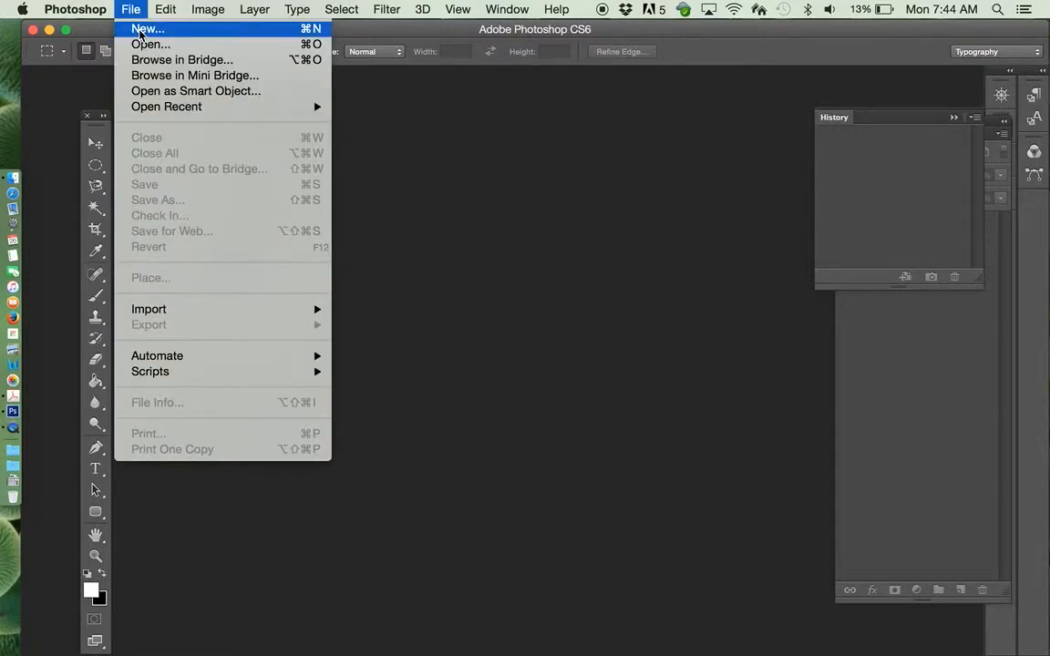
{"action": "left_click", "coordinate": [311, 33]}
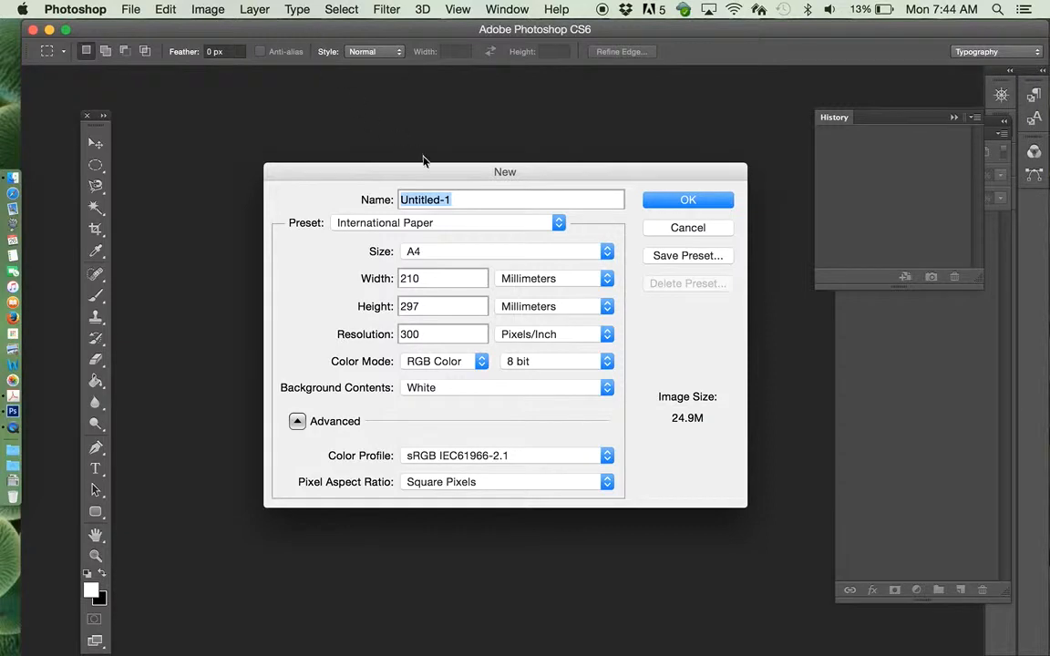
{"action": "left_click", "coordinate": [461, 196]}
{"action": "left_click_drag", "start_coordinate": [498, 200], "coordinate": [344, 199]}
{"action": "type", "text": "Ducky_Trial"}
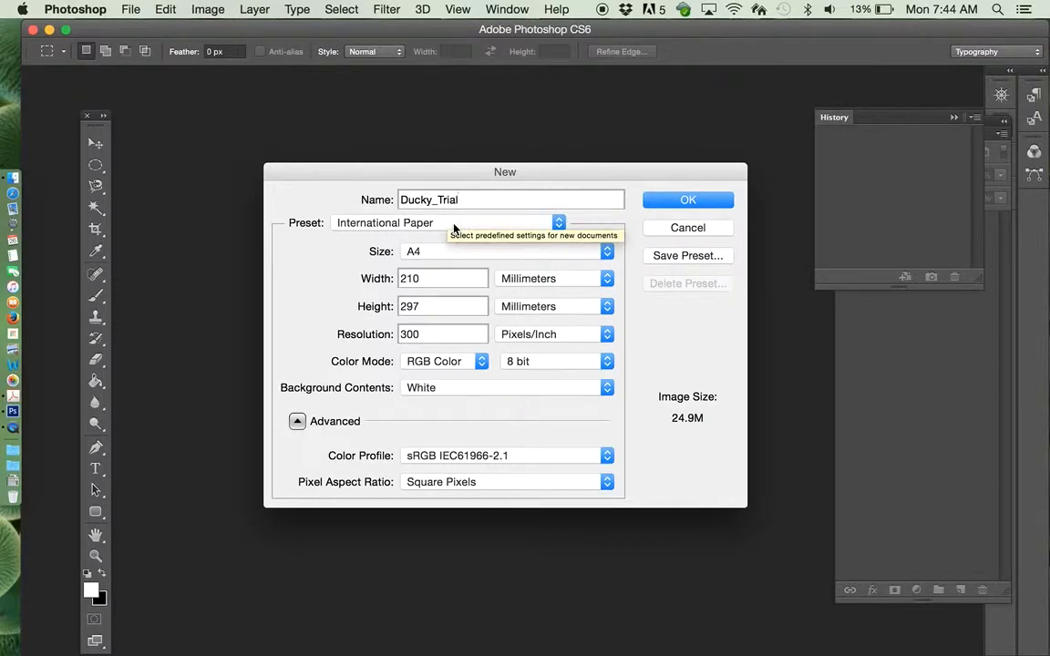
{"action": "left_click", "coordinate": [408, 224]}
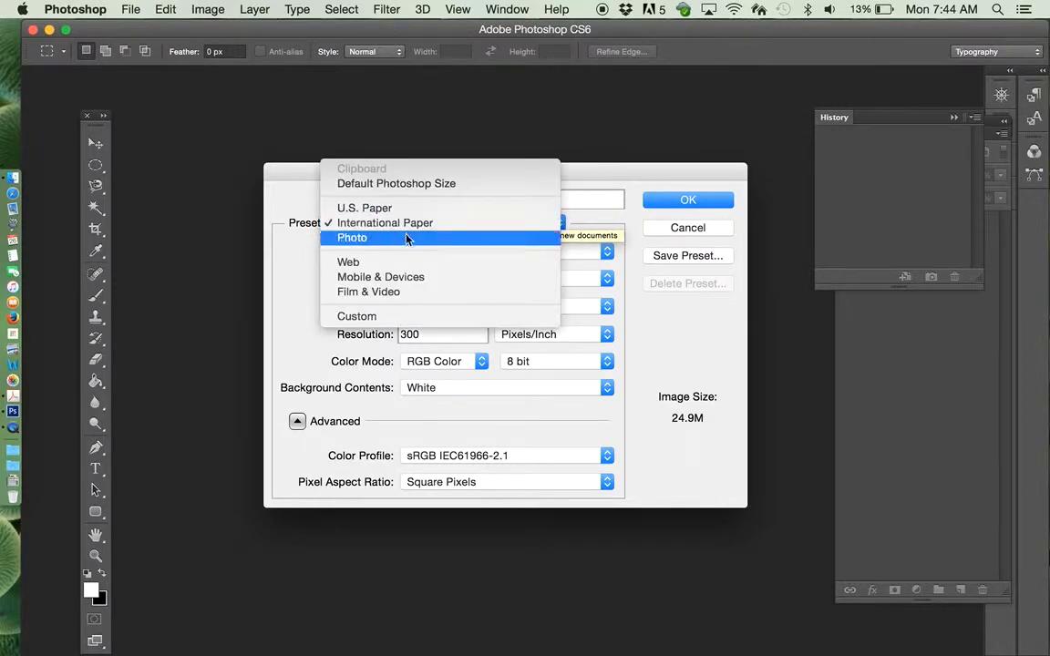
{"action": "left_click", "coordinate": [456, 226]}
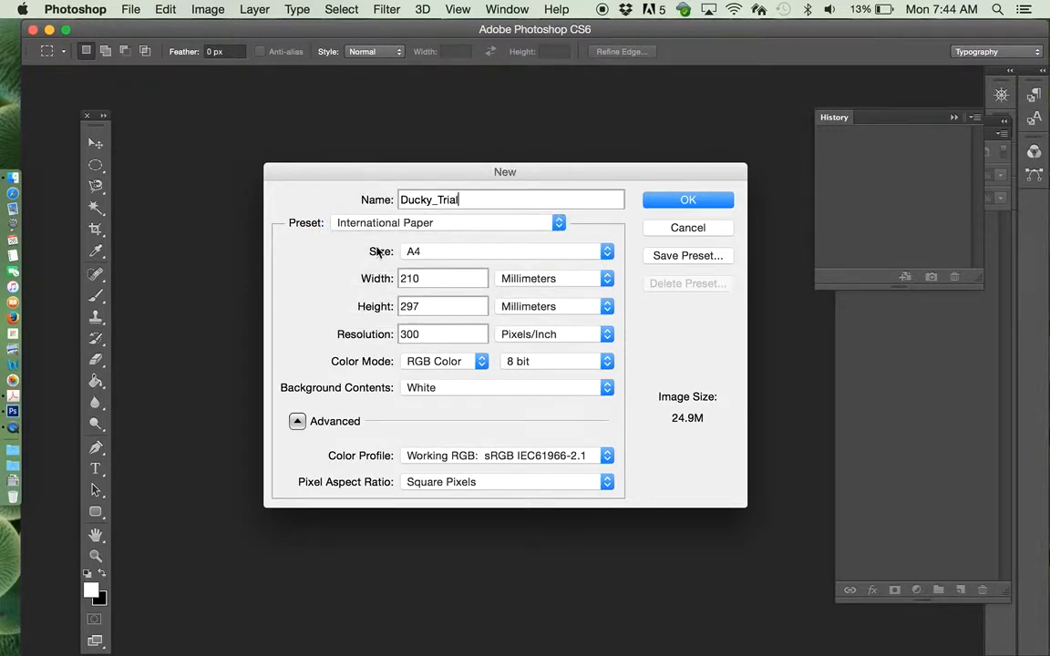
{"action": "double_click", "coordinate": [409, 335]}
{"action": "left_click", "coordinate": [533, 342]}
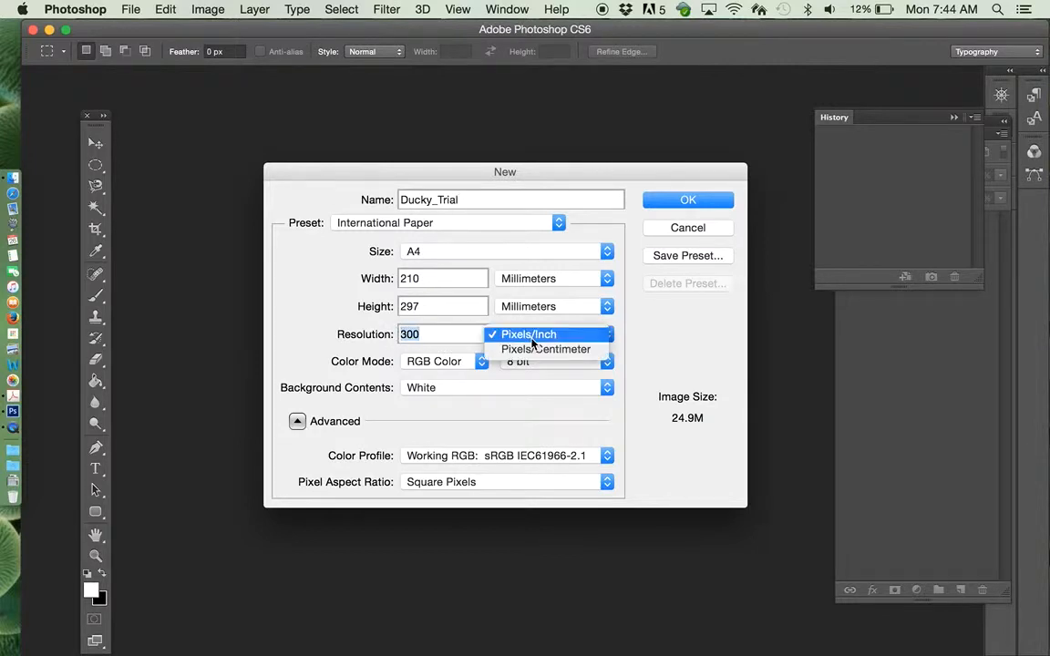
{"action": "left_click", "coordinate": [532, 342]}
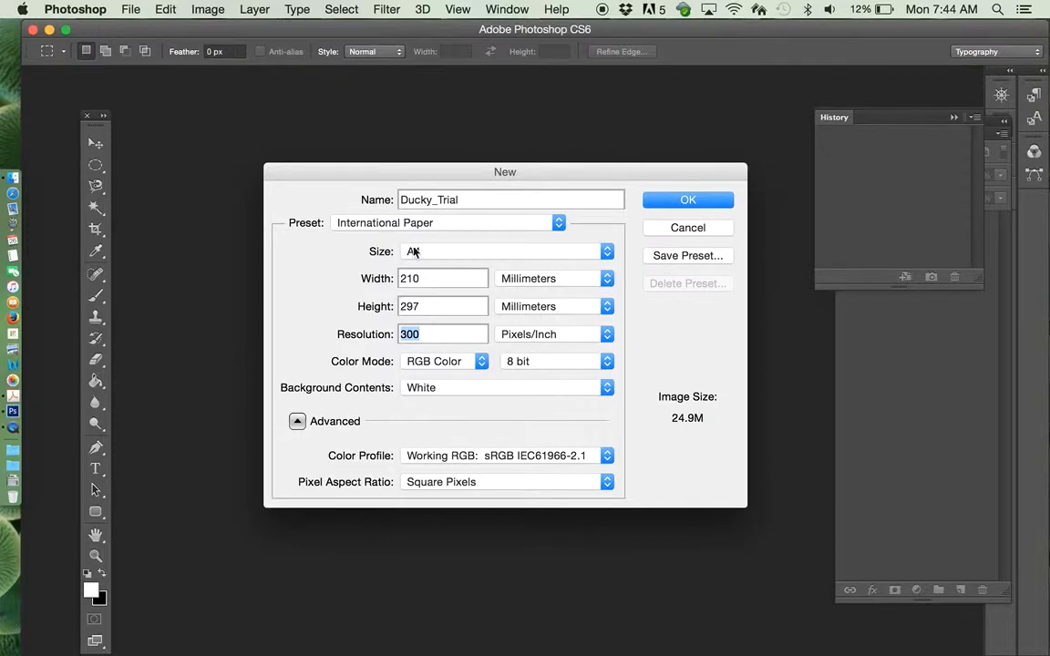
{"action": "left_click", "coordinate": [684, 200]}
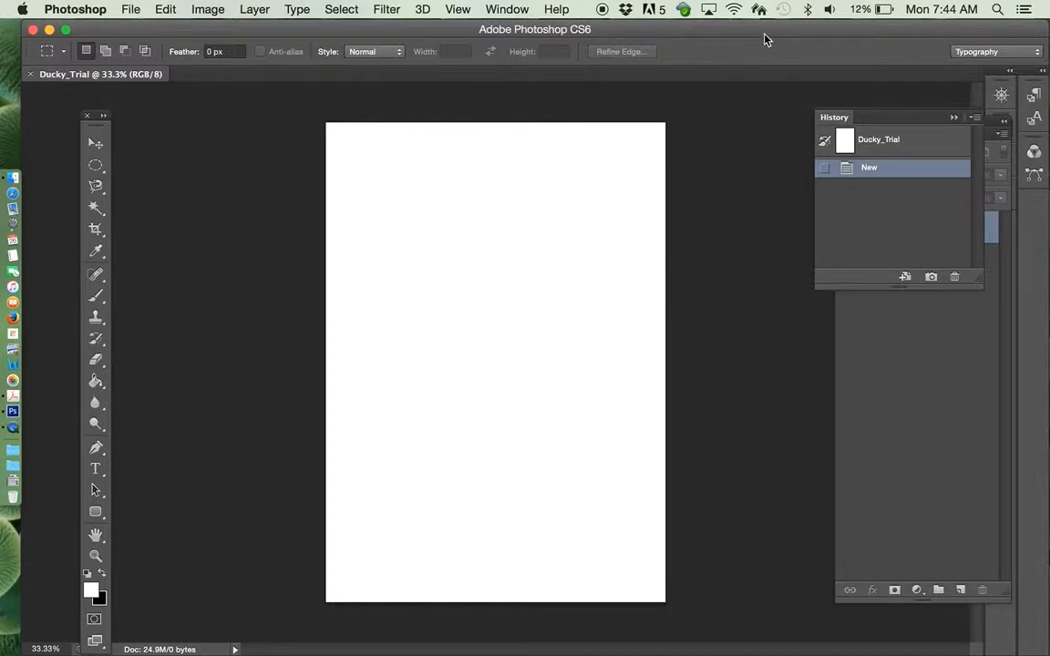
Uncover the desktop image files and the Layers panel, and convert the locked Background into a regular layer
{"action": "left_click_drag", "start_coordinate": [764, 39], "coordinate": [720, 36]}
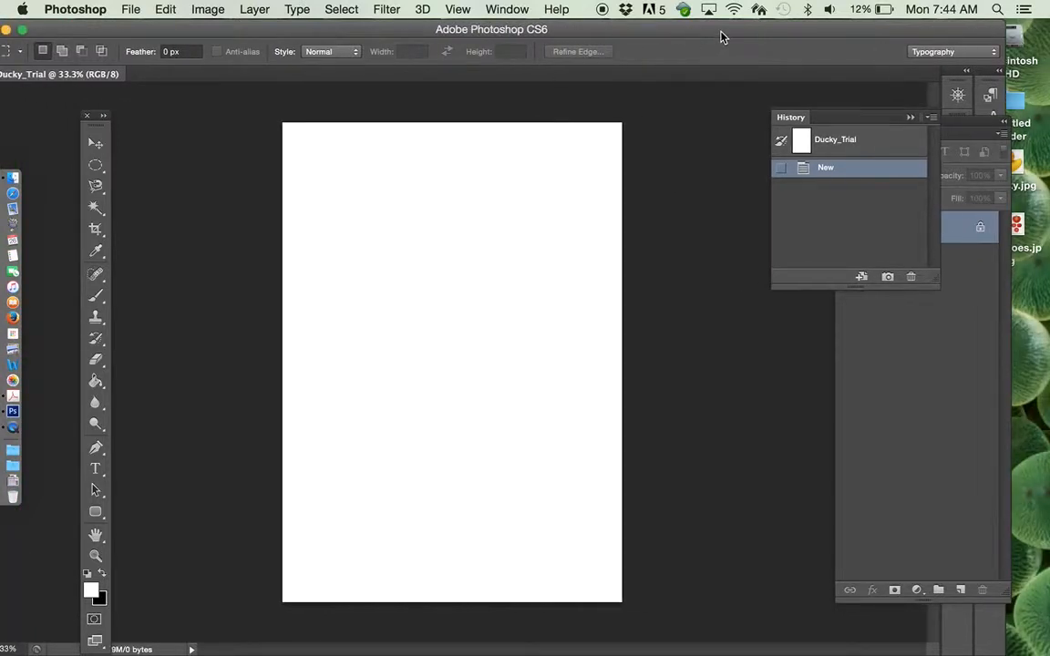
{"action": "left_click", "coordinate": [910, 120]}
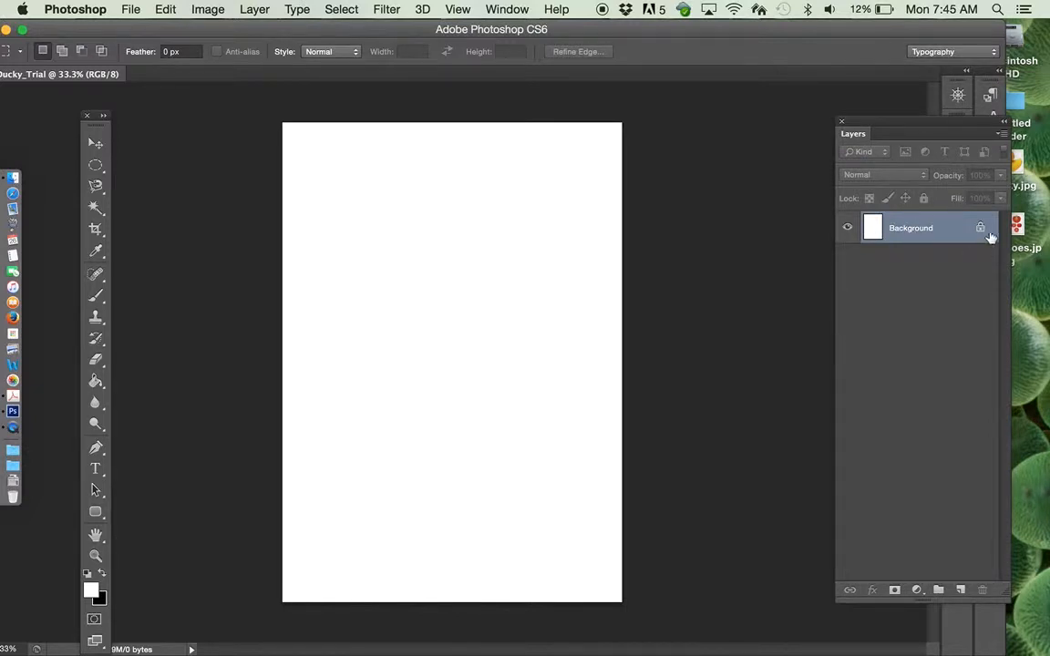
{"action": "double_click", "coordinate": [939, 230]}
{"action": "left_click", "coordinate": [877, 151]}
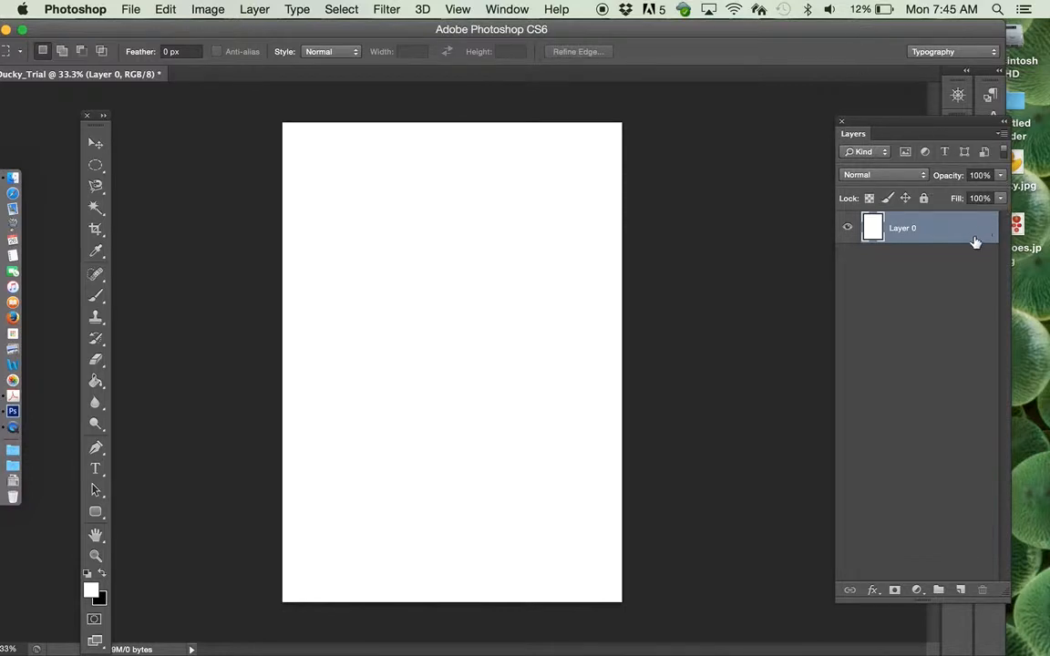
Place the Ducky and tomatoes images from the desktop into the document as separate layers, keeping their placed size
{"action": "left_click", "coordinate": [1021, 168]}
{"action": "left_click_drag", "start_coordinate": [1021, 166], "coordinate": [987, 211]}
{"action": "left_click_drag", "start_coordinate": [1016, 166], "coordinate": [456, 328]}
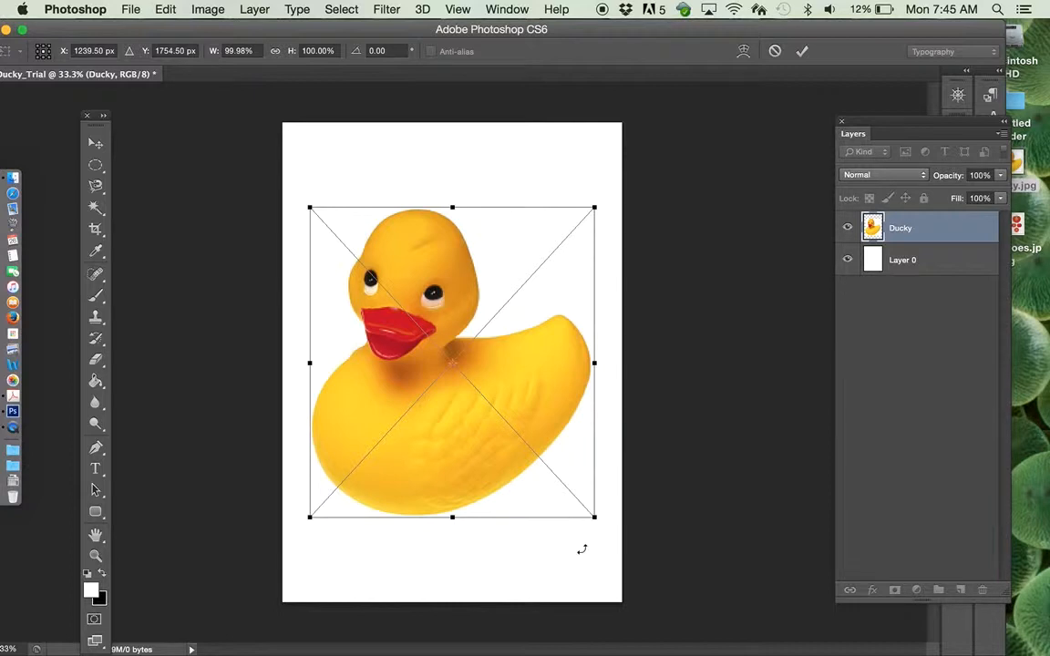
{"action": "key", "text": "Return"}
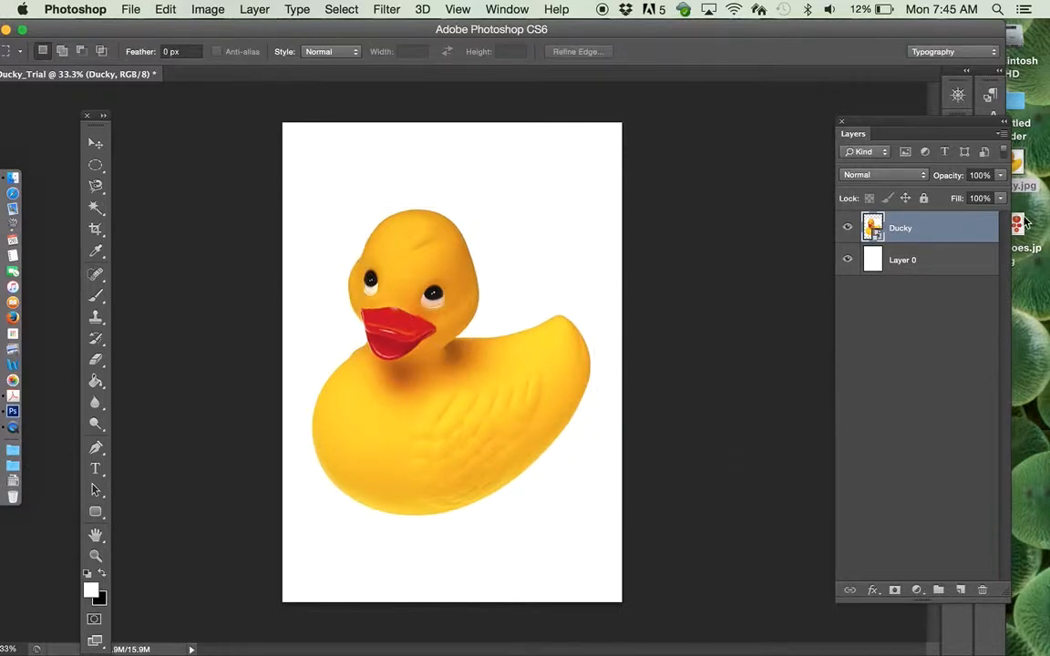
{"action": "left_click_drag", "start_coordinate": [1014, 225], "coordinate": [481, 433]}
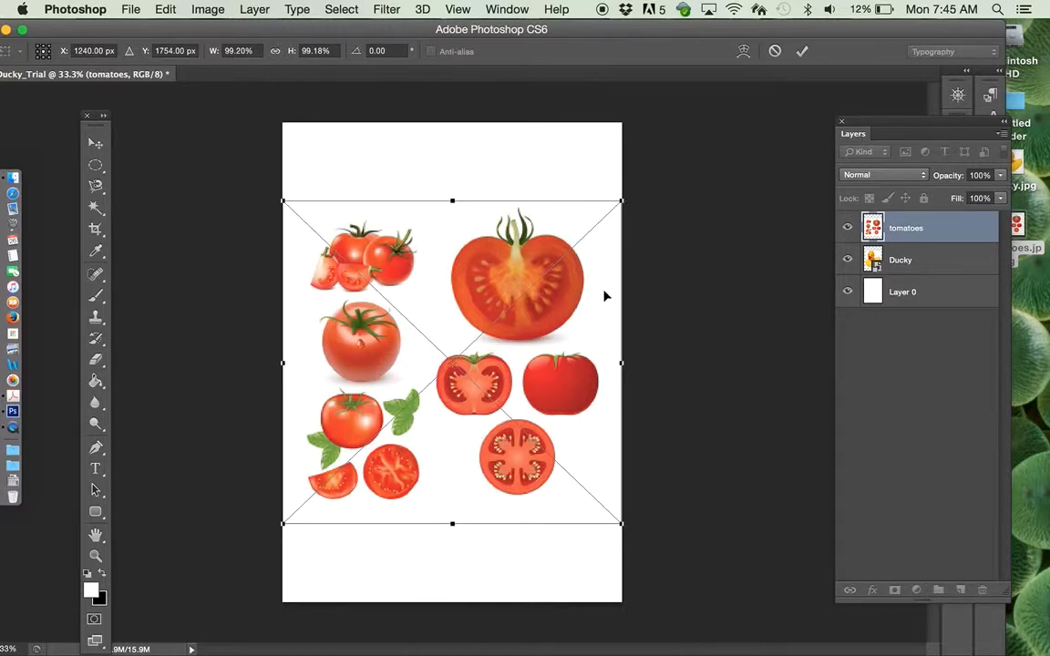
{"action": "key", "text": "Return"}
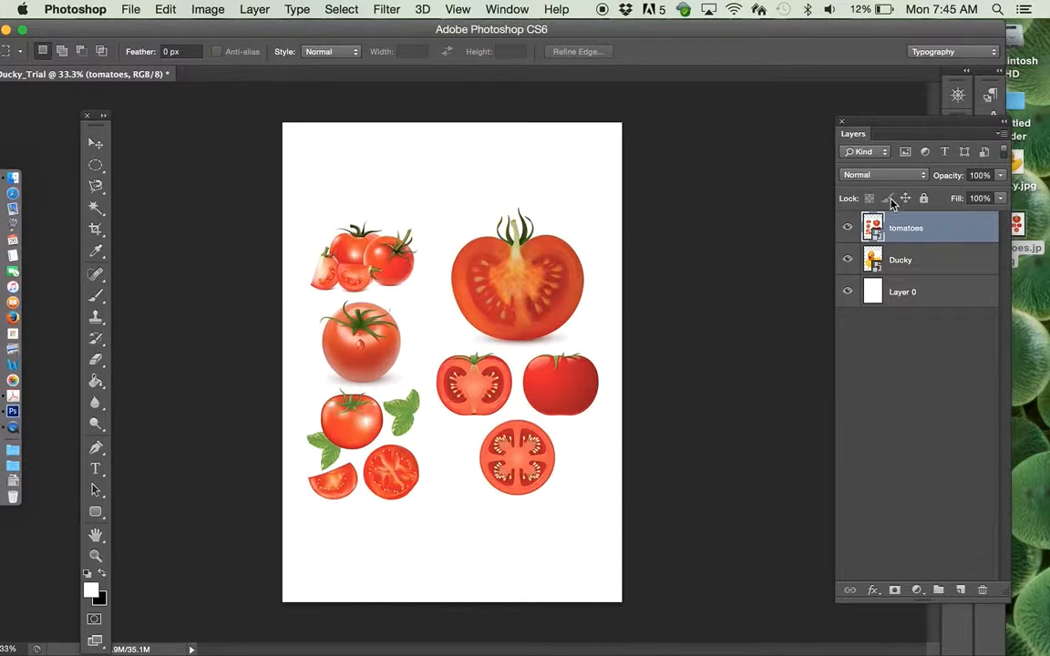
Move the Ducky layer above the tomatoes layer in the stacking order
{"action": "left_click", "coordinate": [935, 264]}
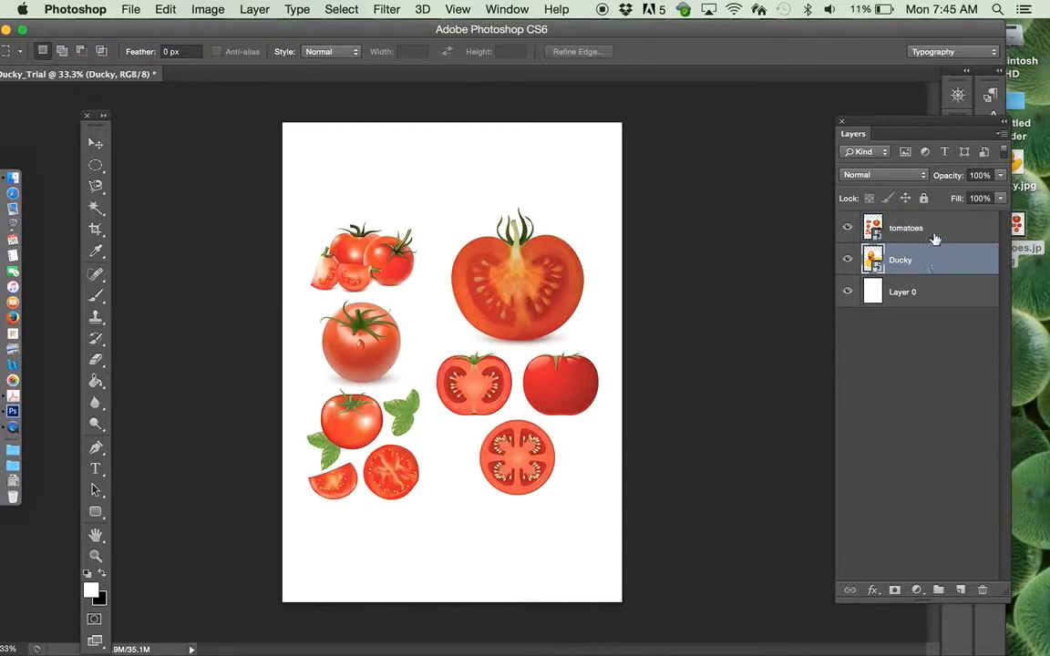
{"action": "left_click", "coordinate": [933, 236]}
{"action": "left_click", "coordinate": [939, 265]}
{"action": "left_click_drag", "start_coordinate": [939, 266], "coordinate": [933, 220]}
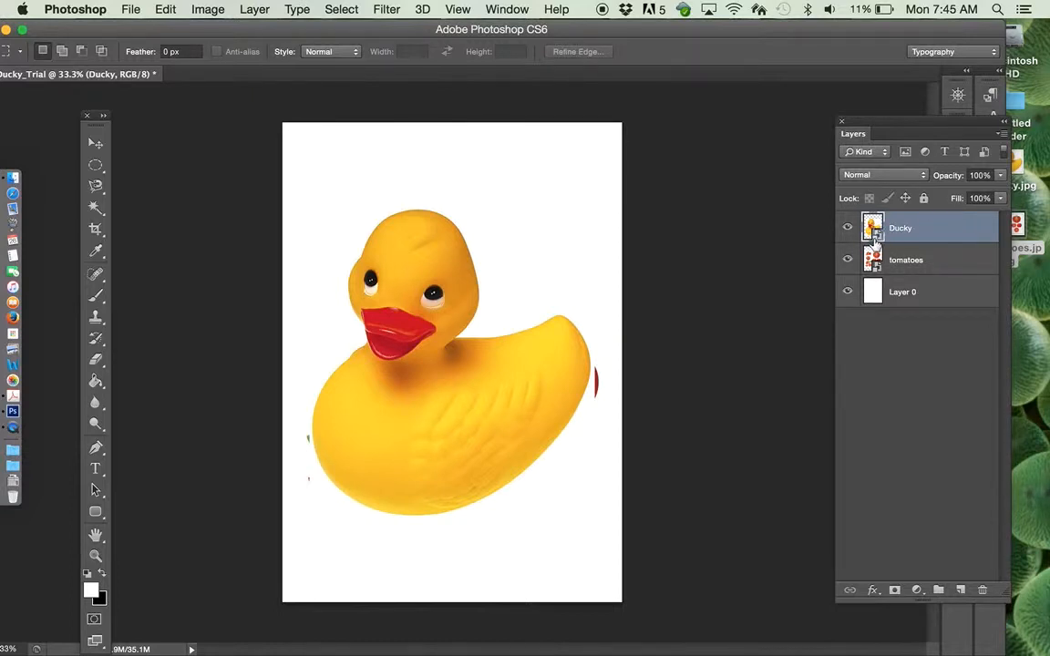
Rasterize both the Ducky layer and the tomatoes layer
{"action": "right_click", "coordinate": [957, 228]}
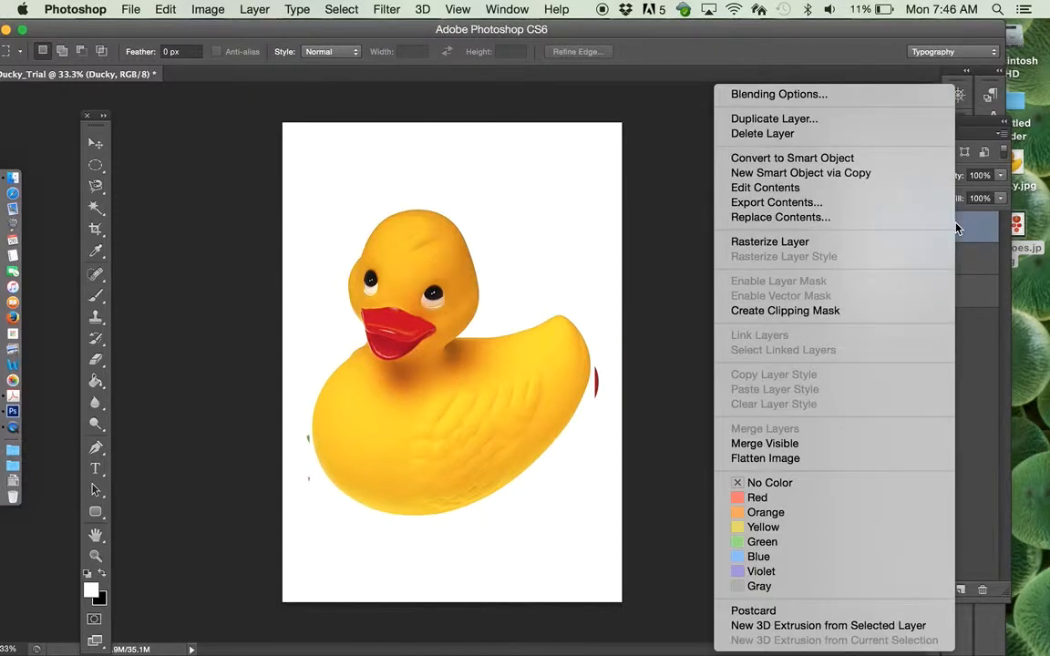
{"action": "left_click", "coordinate": [904, 242]}
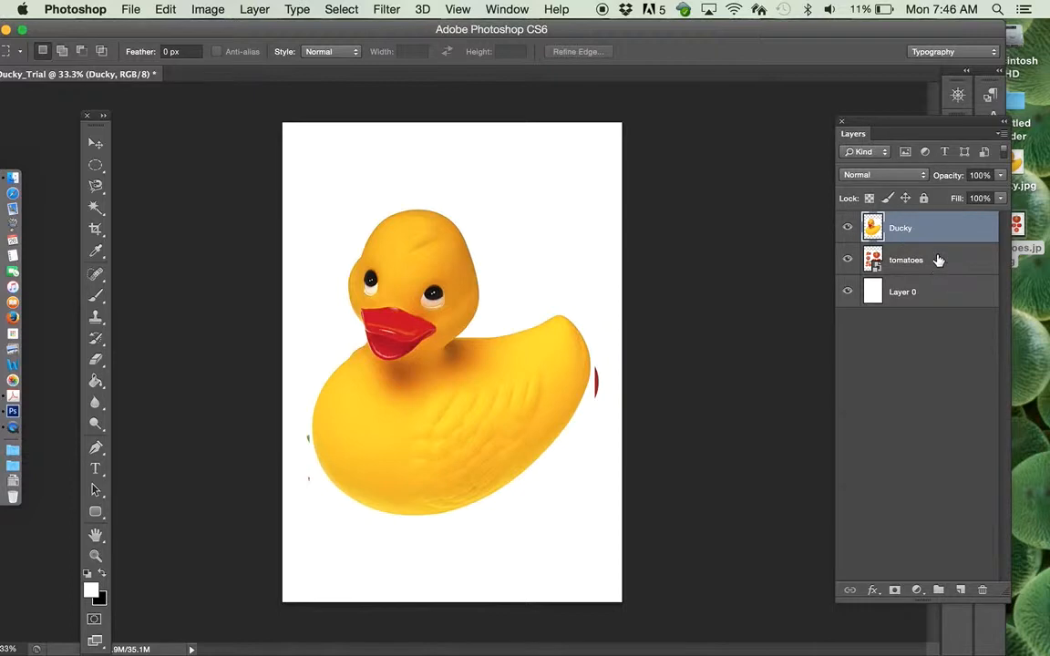
{"action": "left_click", "coordinate": [943, 260]}
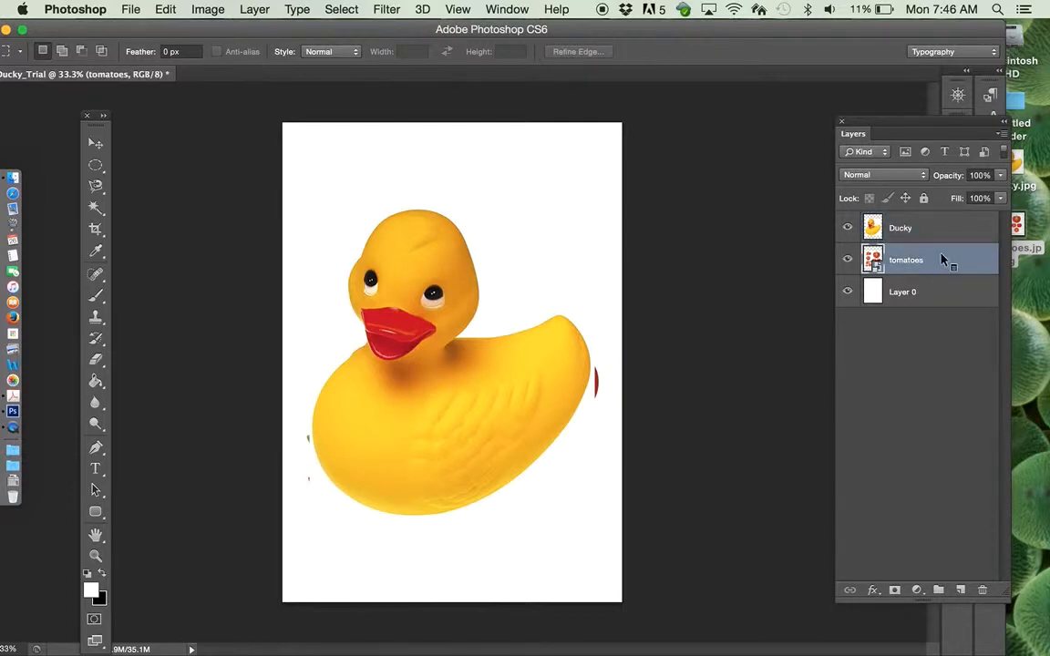
{"action": "right_click", "coordinate": [943, 260]}
{"action": "left_click", "coordinate": [832, 243]}
Remove the white background around the duck on the Ducky layer using the Magic Wand at tolerance 32, and clear the selection
{"action": "left_click", "coordinate": [96, 209]}
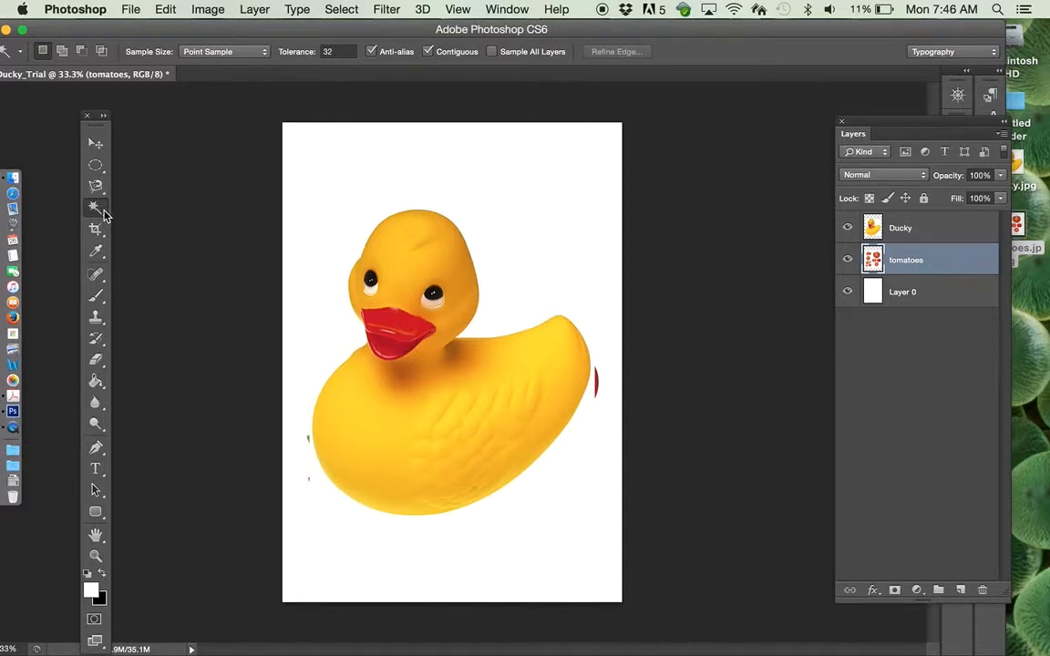
{"action": "left_click", "coordinate": [95, 209]}
{"action": "left_click", "coordinate": [141, 205]}
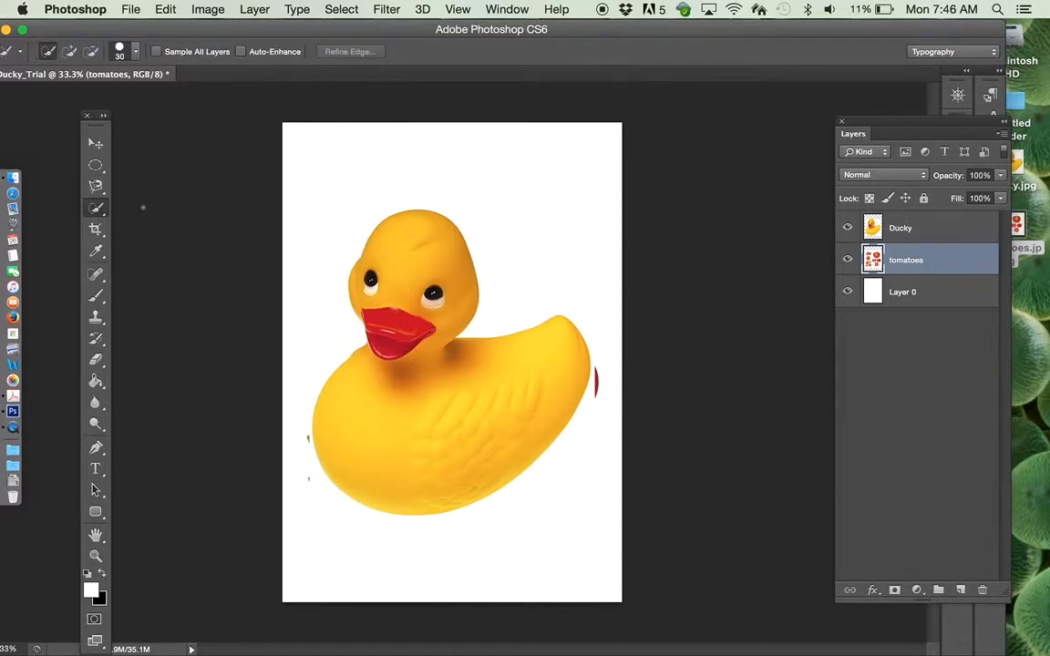
{"action": "left_click", "coordinate": [96, 208]}
{"action": "left_click", "coordinate": [155, 219]}
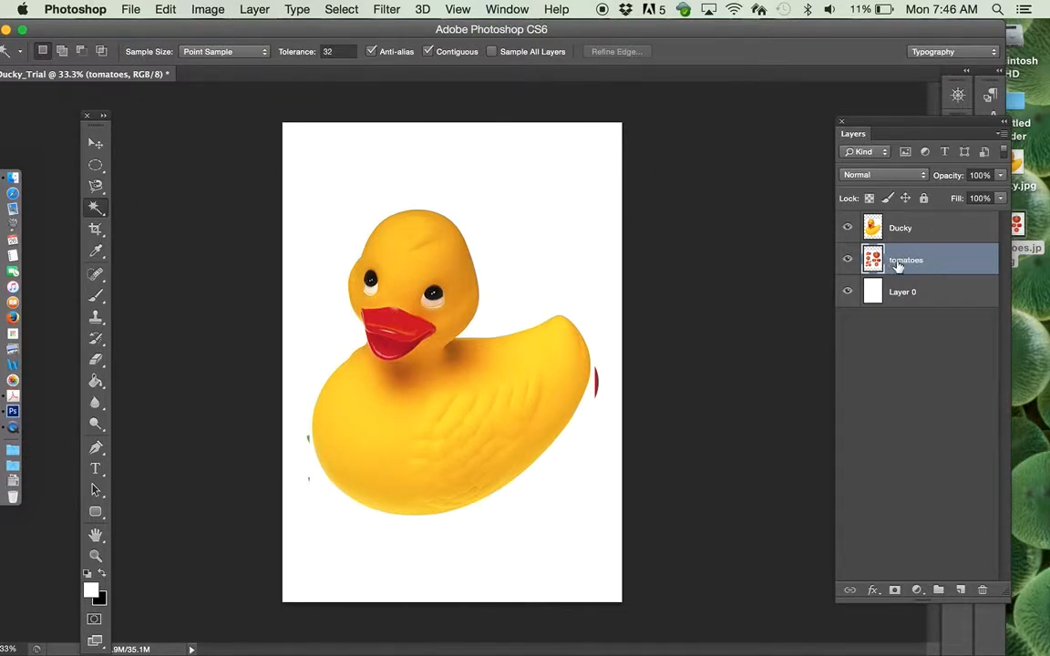
{"action": "left_click", "coordinate": [932, 228]}
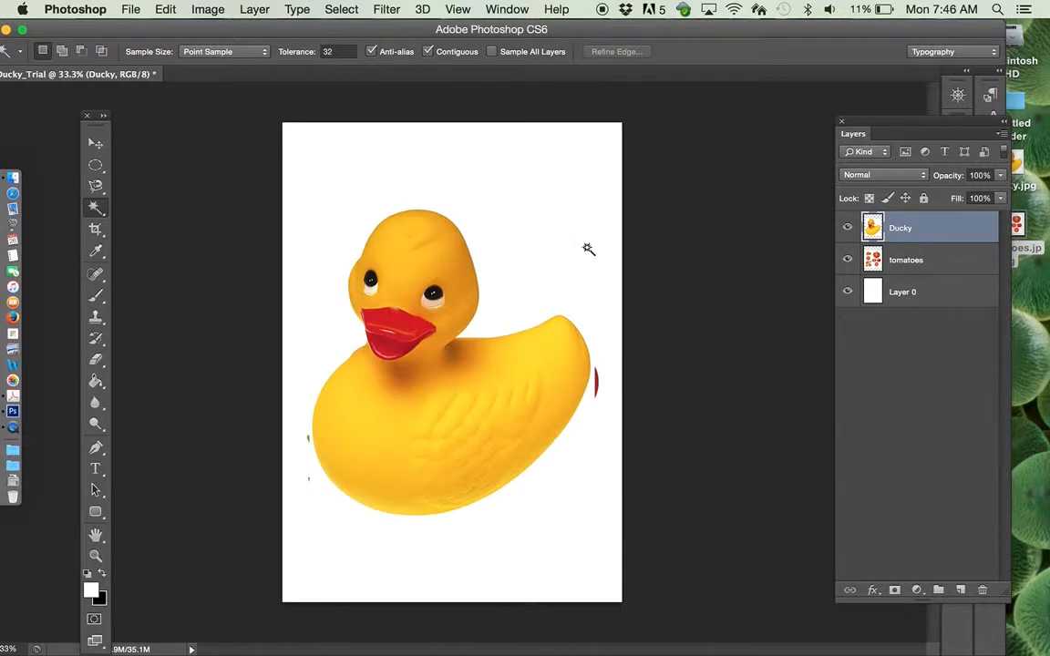
{"action": "left_click", "coordinate": [515, 292]}
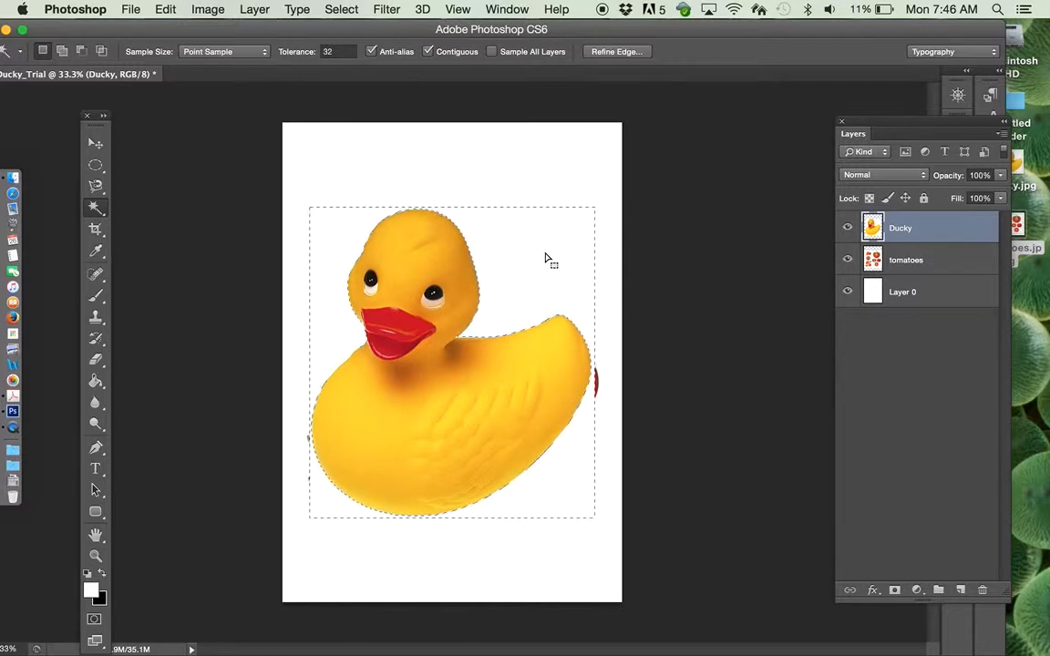
{"action": "key", "text": "Delete"}
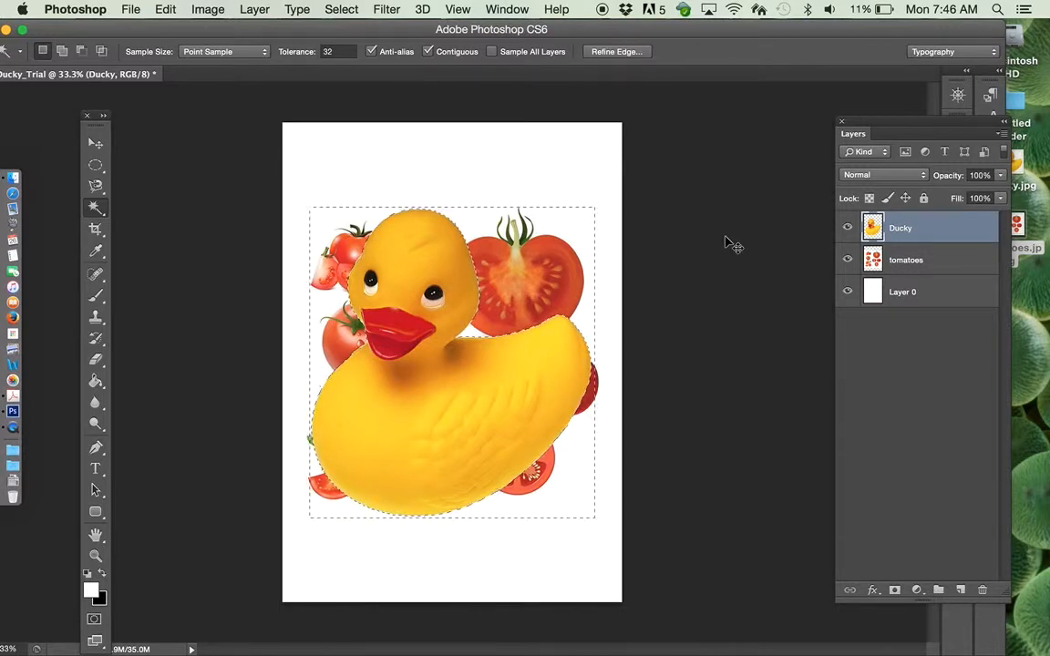
{"action": "key", "text": "super+d"}
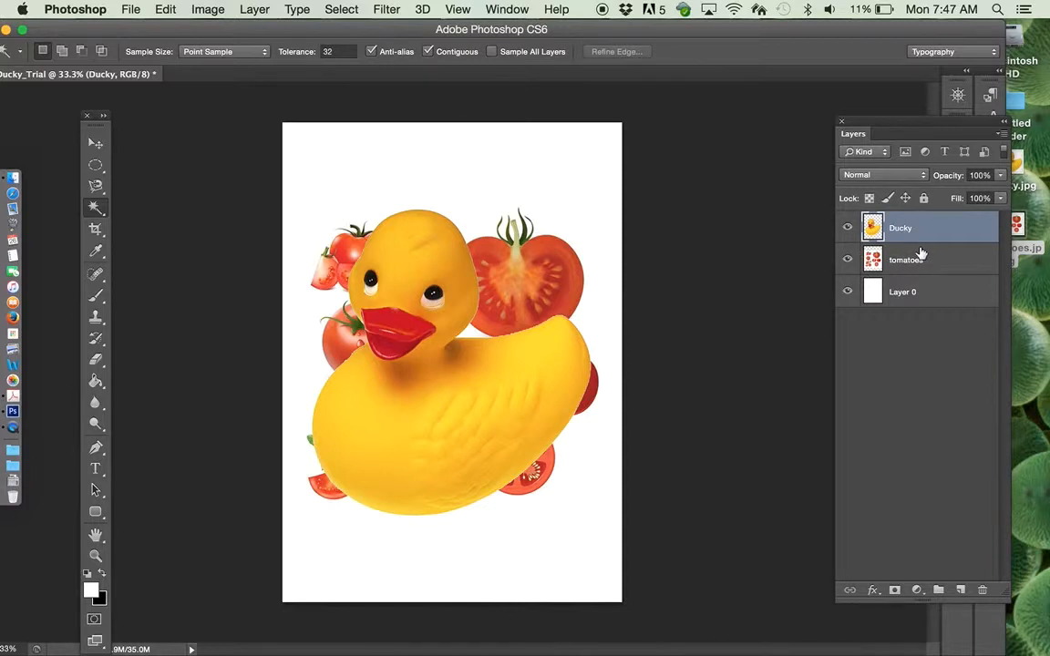
Hide the tomatoes layer and activate the Move tool for a closer view of the duck
{"action": "left_click", "coordinate": [847, 260]}
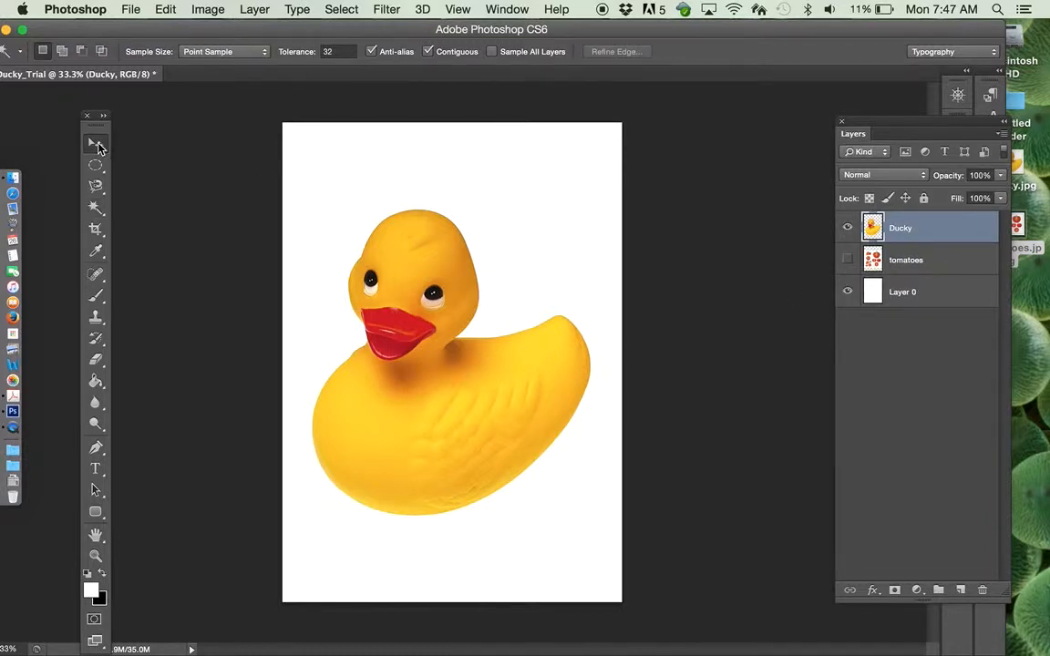
{"action": "left_click", "coordinate": [95, 144]}
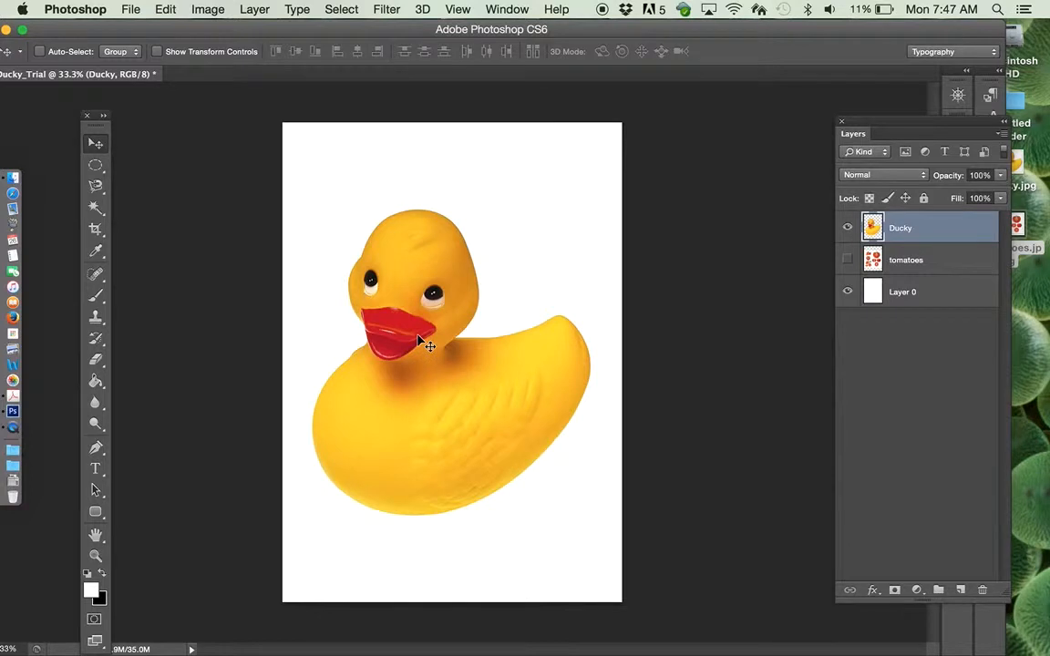
{"action": "key", "text": "super+equal"}
{"action": "key", "text": "super+equal"}
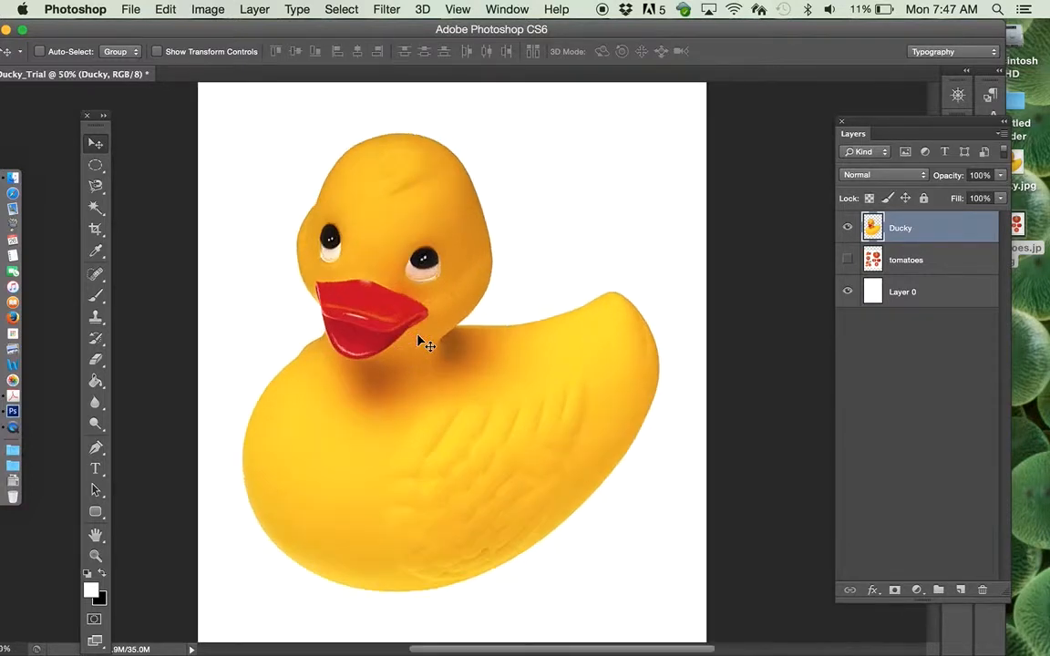
Cut the duck's smaller left eye out of the Ducky layer with an elliptical selection nudged over it, and deselect
{"action": "key", "text": "super+equal"}
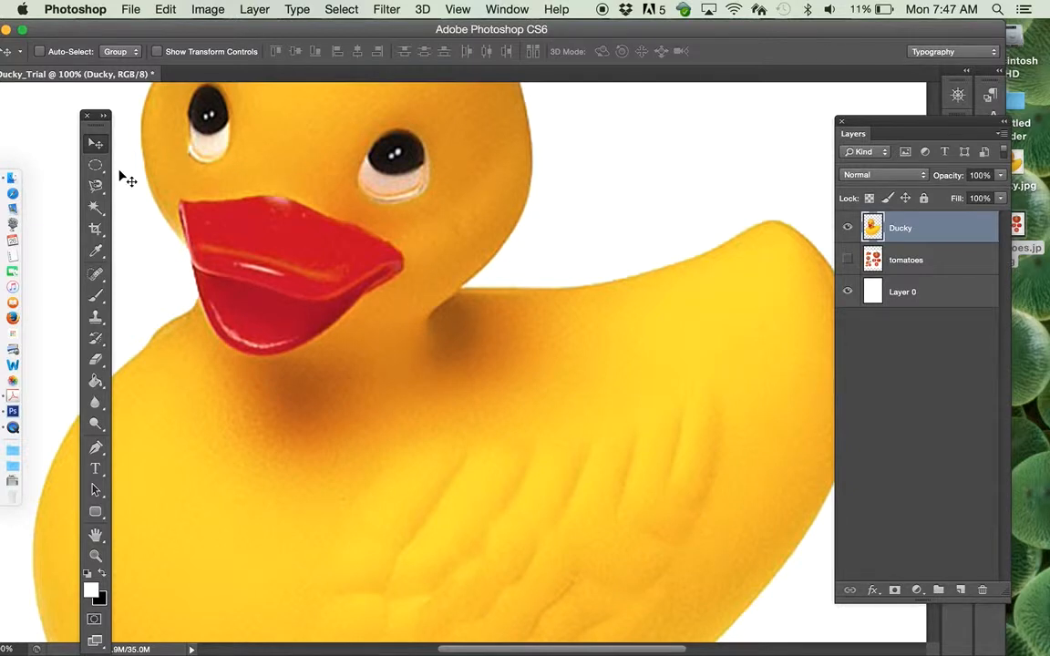
{"action": "scroll", "coordinate": [126, 179], "scroll_direction": "up", "scroll_amount": 5}
{"action": "scroll", "coordinate": [126, 178], "scroll_direction": "left", "scroll_amount": 4}
{"action": "scroll", "coordinate": [126, 179], "scroll_direction": "up", "scroll_amount": 1}
{"action": "scroll", "coordinate": [126, 179], "scroll_direction": "left", "scroll_amount": 1}
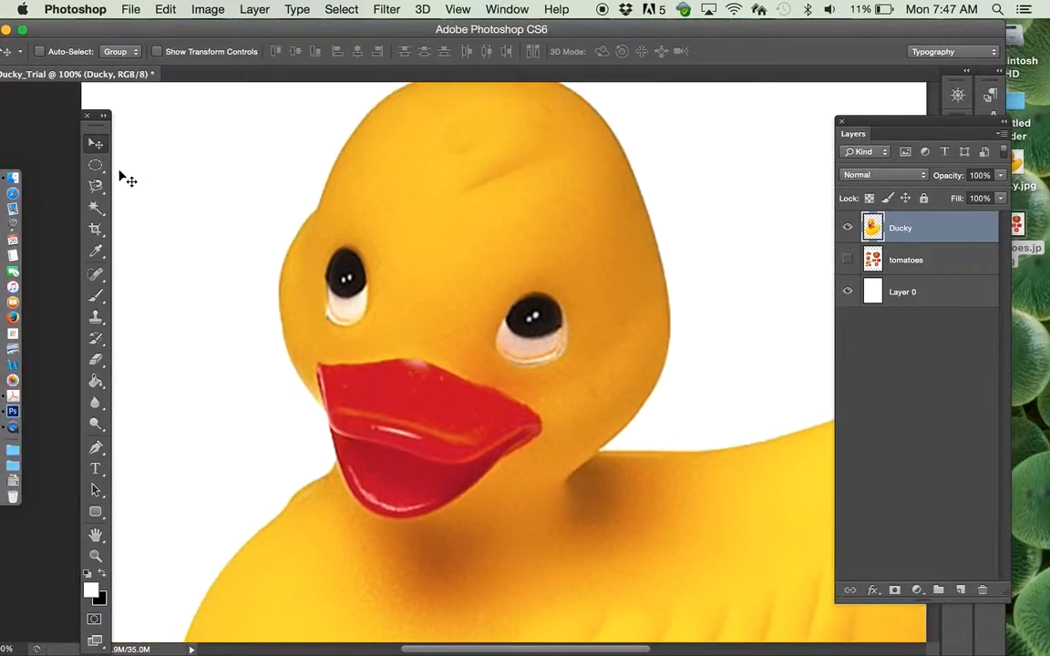
{"action": "key", "text": "super+equal"}
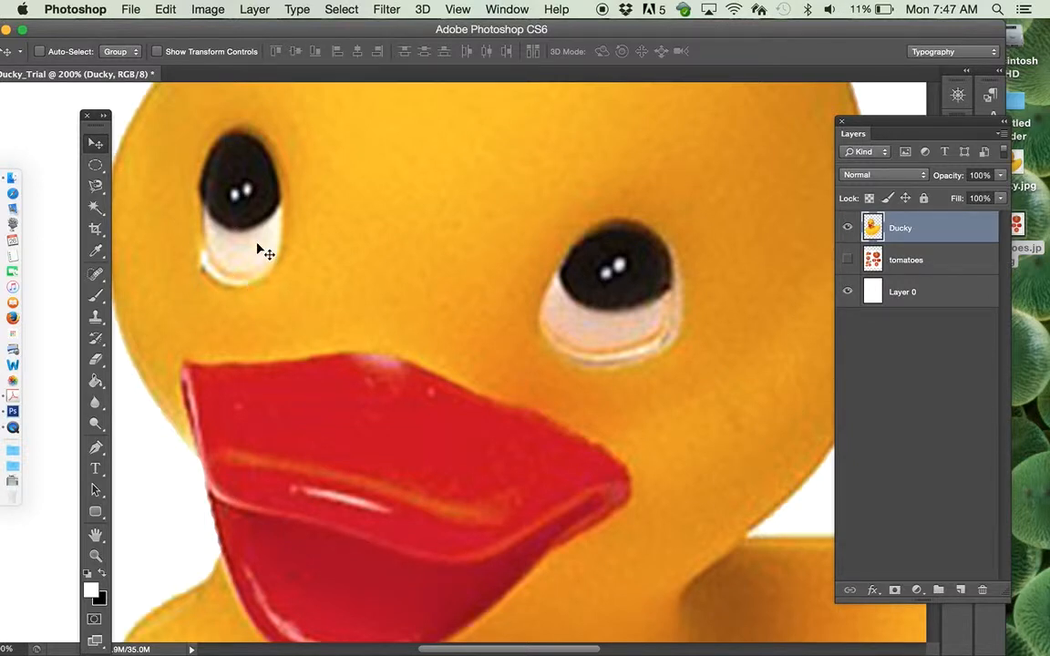
{"action": "left_click", "coordinate": [96, 165]}
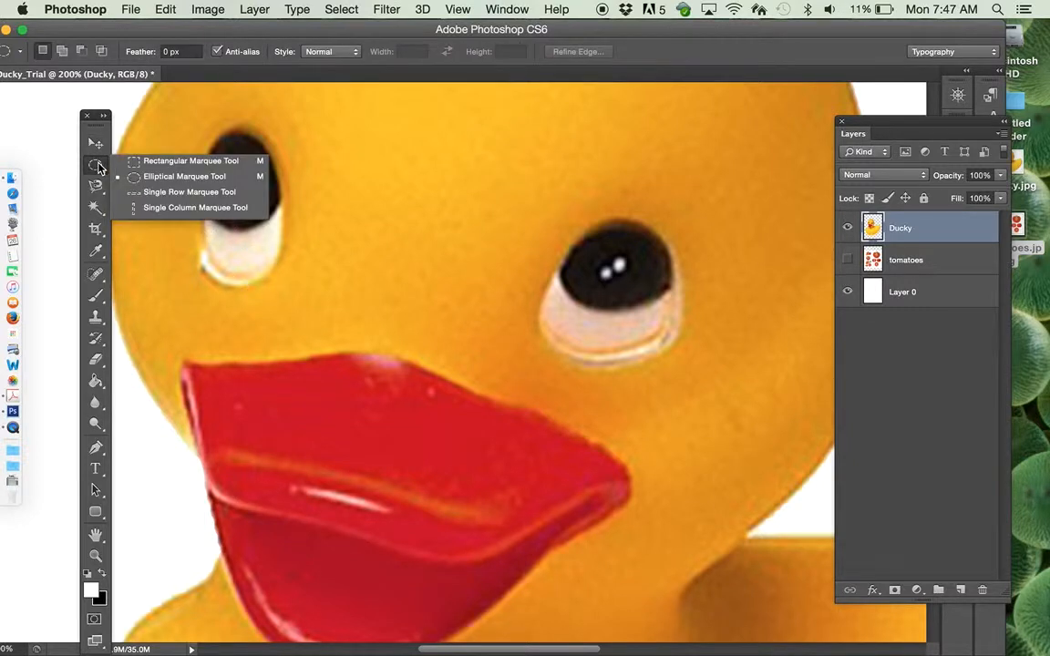
{"action": "left_click", "coordinate": [155, 178]}
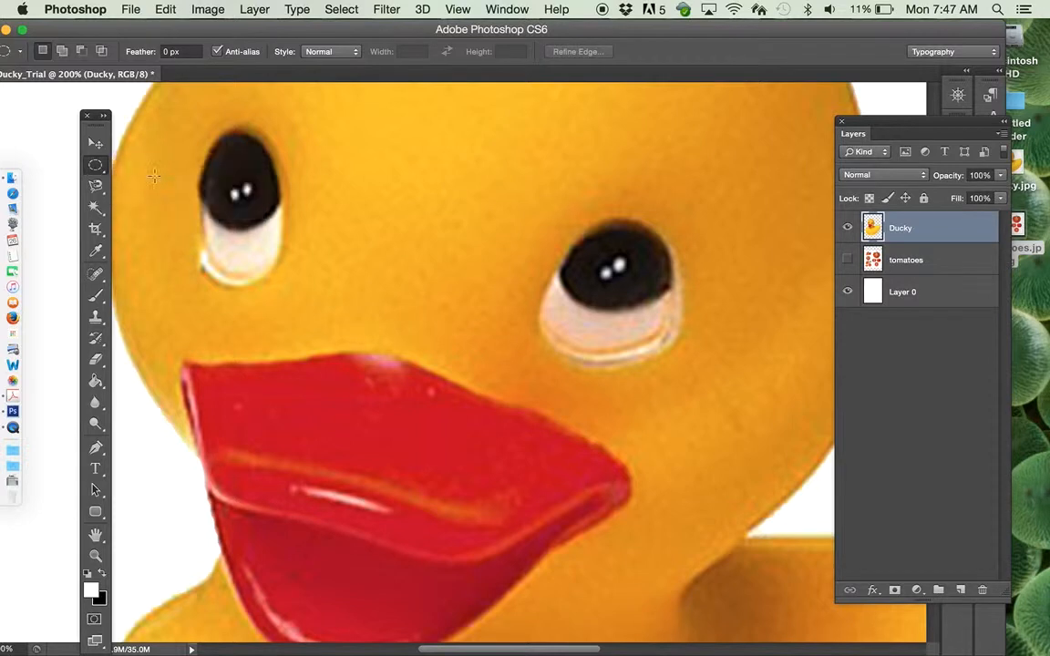
{"action": "left_click_drag", "start_coordinate": [211, 134], "coordinate": [304, 280]}
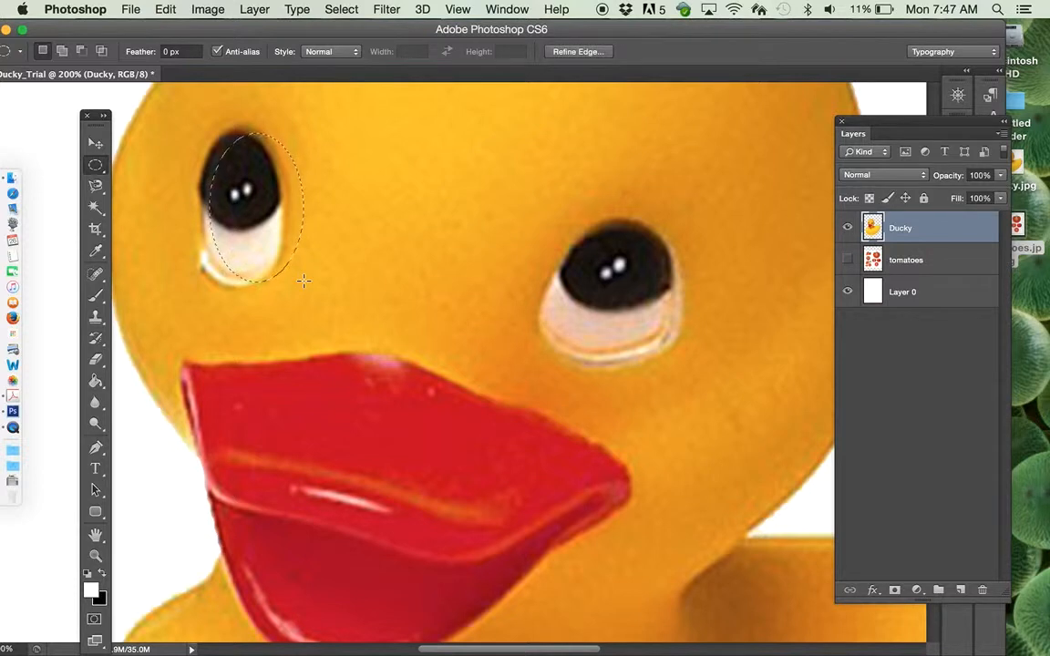
{"action": "key", "text": "Left"}
{"action": "key", "text": "Left"}
{"action": "key", "text": "Left"}
{"action": "key", "text": "Left"}
{"action": "key", "text": "Left"}
{"action": "key", "text": "Left"}
{"action": "key", "text": "Left"}
{"action": "key", "text": "Left"}
{"action": "key", "text": "Left"}
{"action": "key", "text": "Left"}
{"action": "key", "text": "Left"}
{"action": "key", "text": "Left"}
{"action": "key", "text": "Left"}
{"action": "key", "text": "Left"}
{"action": "key", "text": "Left"}
{"action": "key", "text": "Left"}
{"action": "key", "text": "Left"}
{"action": "key", "text": "Left"}
{"action": "key", "text": "Left"}
{"action": "key", "text": "Left"}
{"action": "key", "text": "Delete"}
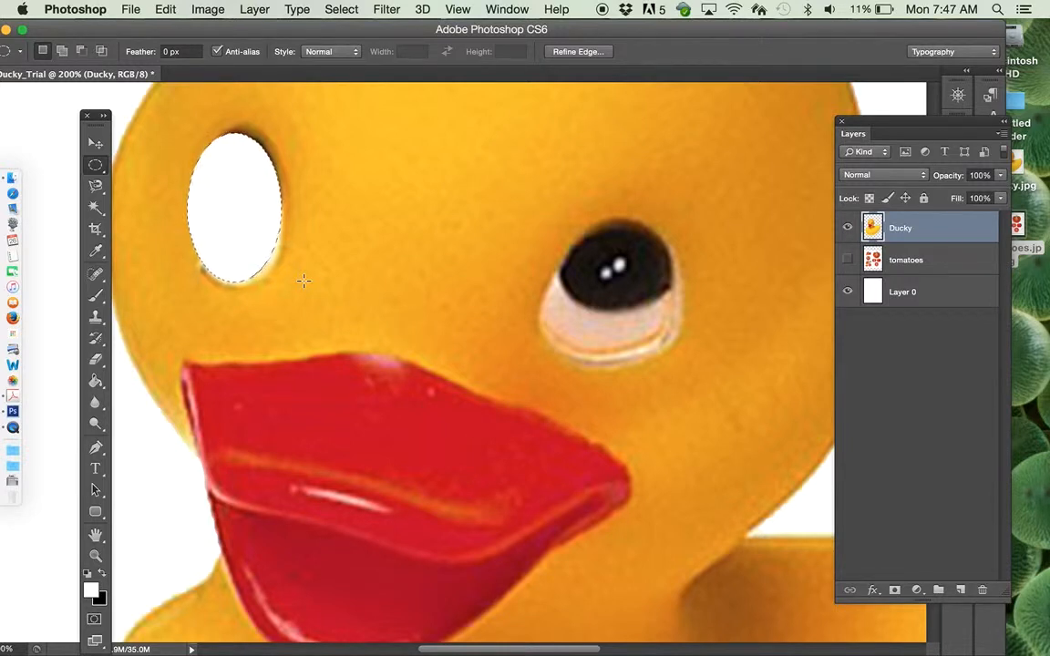
{"action": "key", "text": "super+d"}
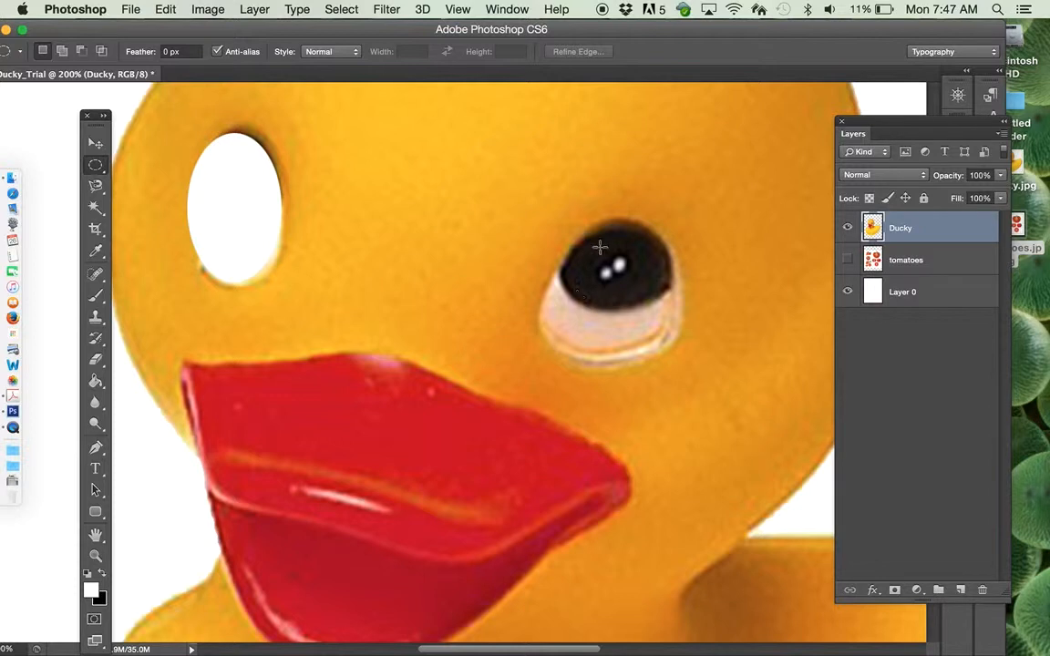
Delete an elliptical area over the duck's larger right eye on the Ducky layer and clear the selection
{"action": "left_click_drag", "start_coordinate": [576, 223], "coordinate": [681, 361]}
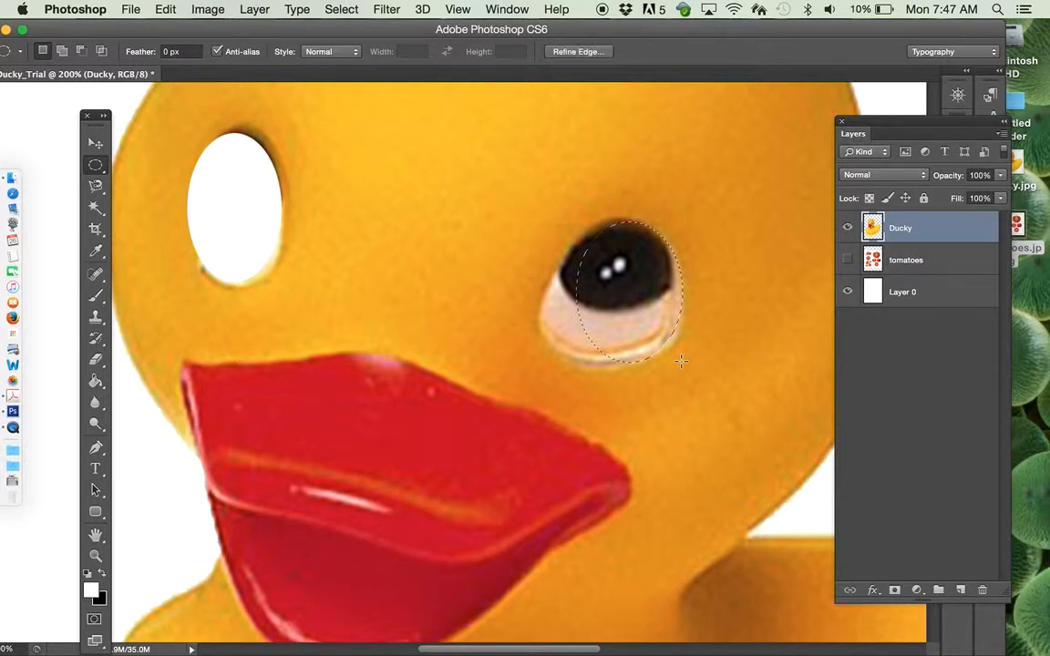
{"action": "key", "text": "BackSpace"}
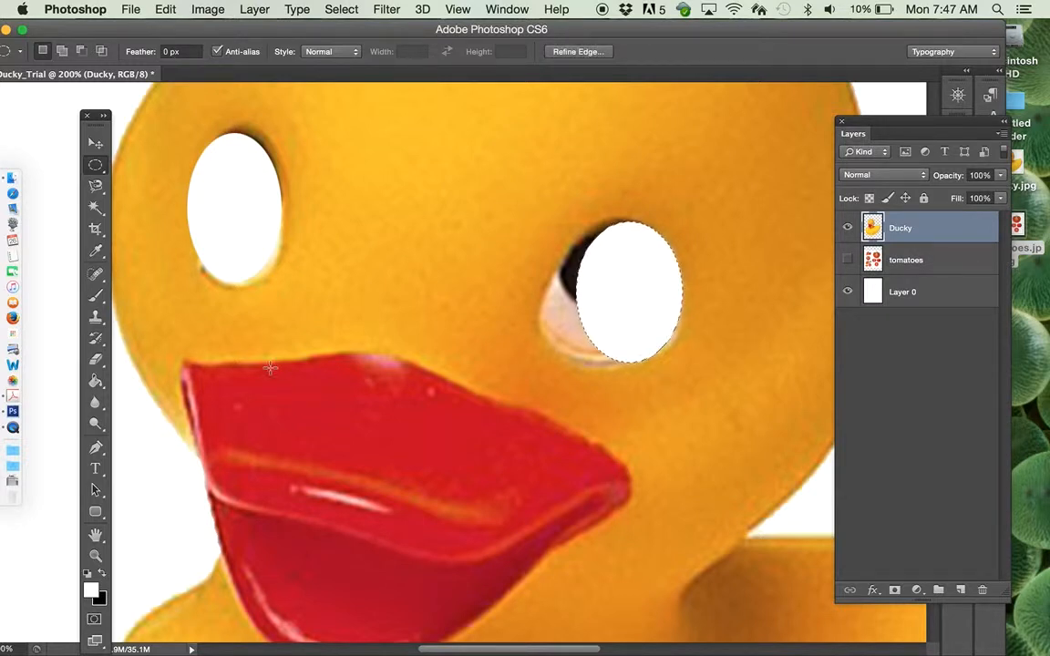
{"action": "key", "text": "super+d"}
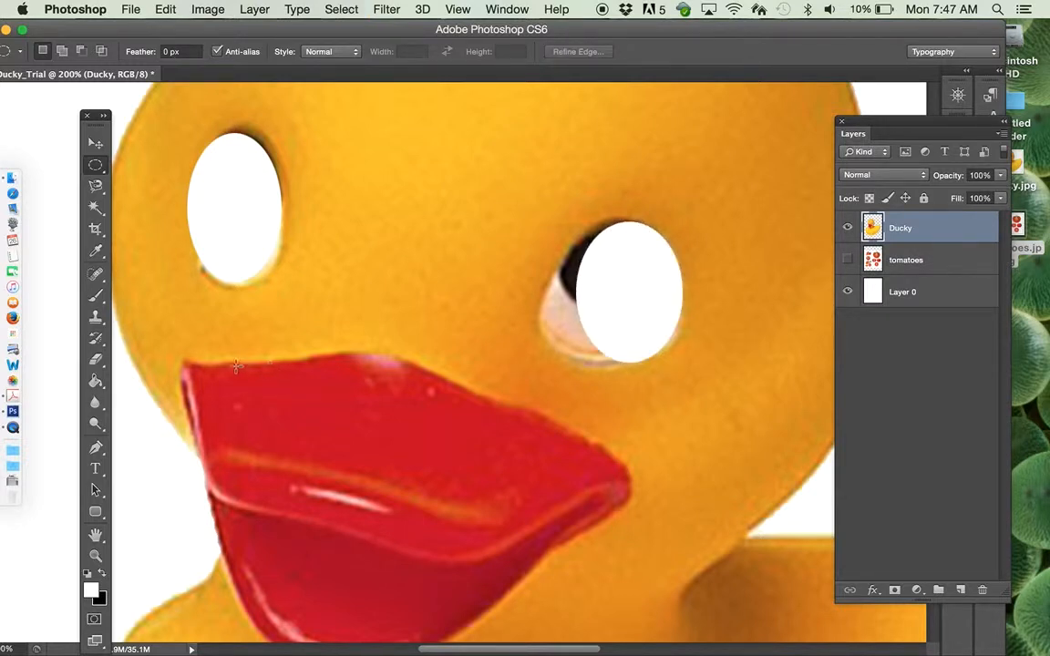
Erase the remains of the duck's right eye around the oval hole using the Eraser at 47 px
{"action": "left_click", "coordinate": [96, 361]}
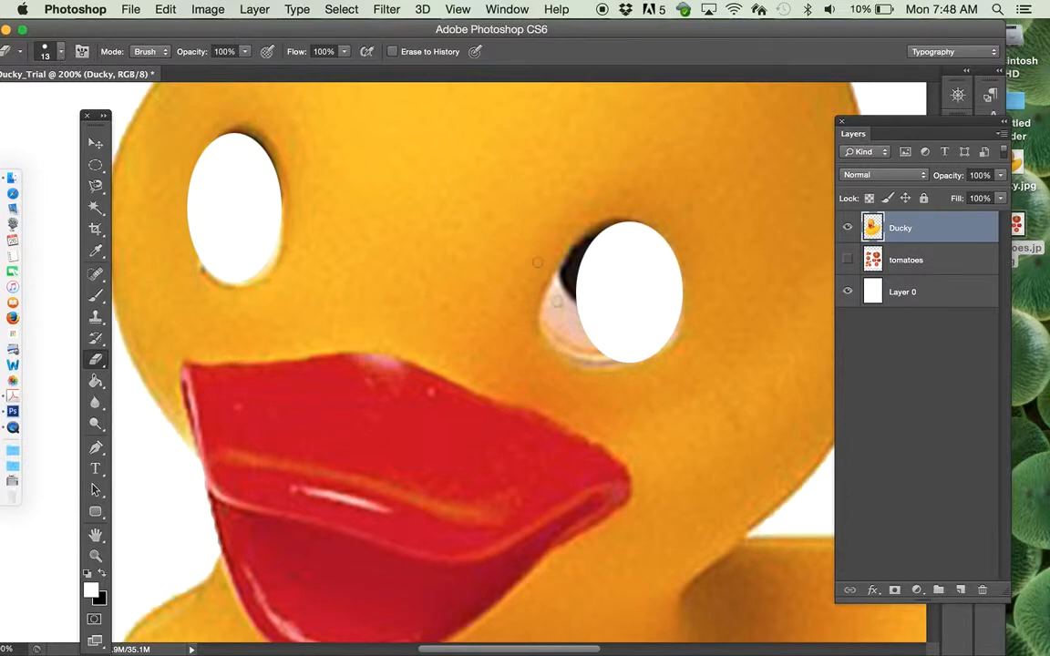
{"action": "left_click", "coordinate": [62, 51]}
{"action": "left_click", "coordinate": [60, 101]}
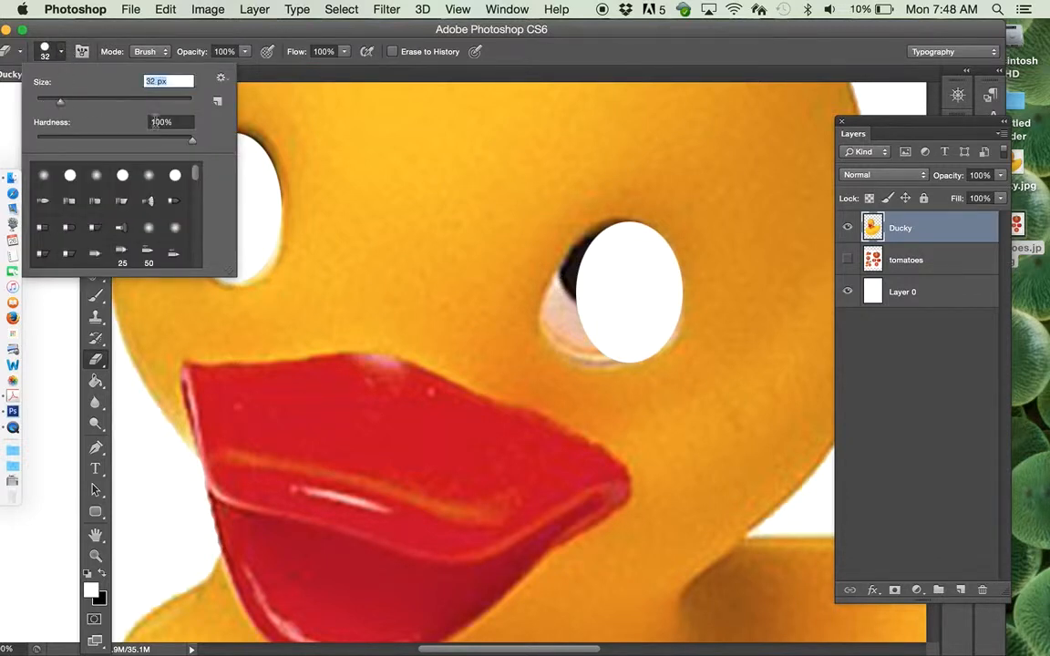
{"action": "left_click", "coordinate": [73, 101]}
{"action": "left_click", "coordinate": [559, 315]}
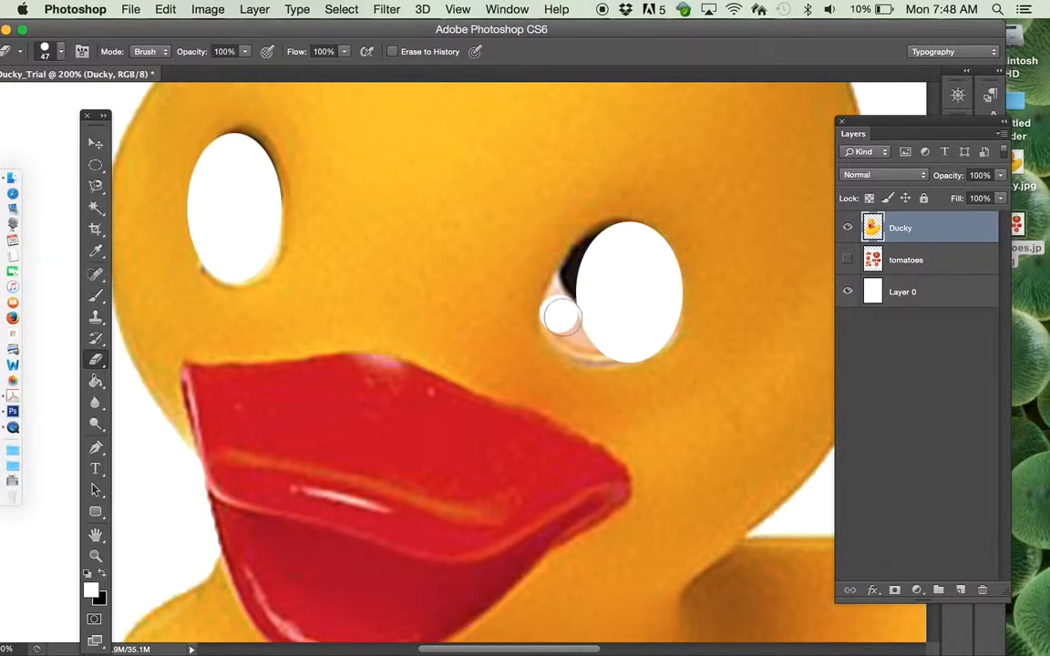
{"action": "mouse_move", "coordinate": [559, 316]}
{"action": "left_mouse_down"}
{"action": "mouse_move", "coordinate": [620, 342]}
{"action": "mouse_move", "coordinate": [582, 335]}
{"action": "mouse_move", "coordinate": [558, 309]}
{"action": "mouse_move", "coordinate": [595, 246]}
{"action": "mouse_move", "coordinate": [621, 232]}
{"action": "mouse_move", "coordinate": [654, 258]}
{"action": "mouse_move", "coordinate": [633, 328]}
{"action": "mouse_move", "coordinate": [621, 345]}
{"action": "mouse_move", "coordinate": [586, 345]}
{"action": "mouse_move", "coordinate": [561, 324]}
{"action": "mouse_move", "coordinate": [572, 277]}
{"action": "mouse_move", "coordinate": [598, 244]}
{"action": "left_mouse_up"}
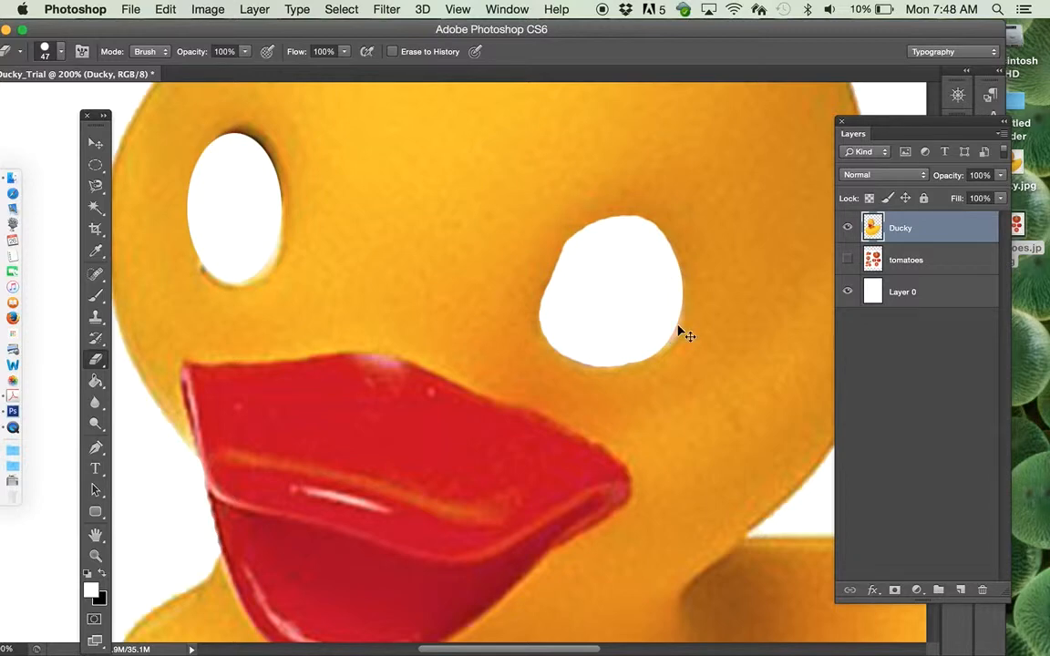
Make the tomatoes layer active and visible, and hide the Ducky layer
{"action": "key", "text": "super+minus"}
{"action": "key", "text": "super+minus"}
{"action": "key", "text": "super+minus"}
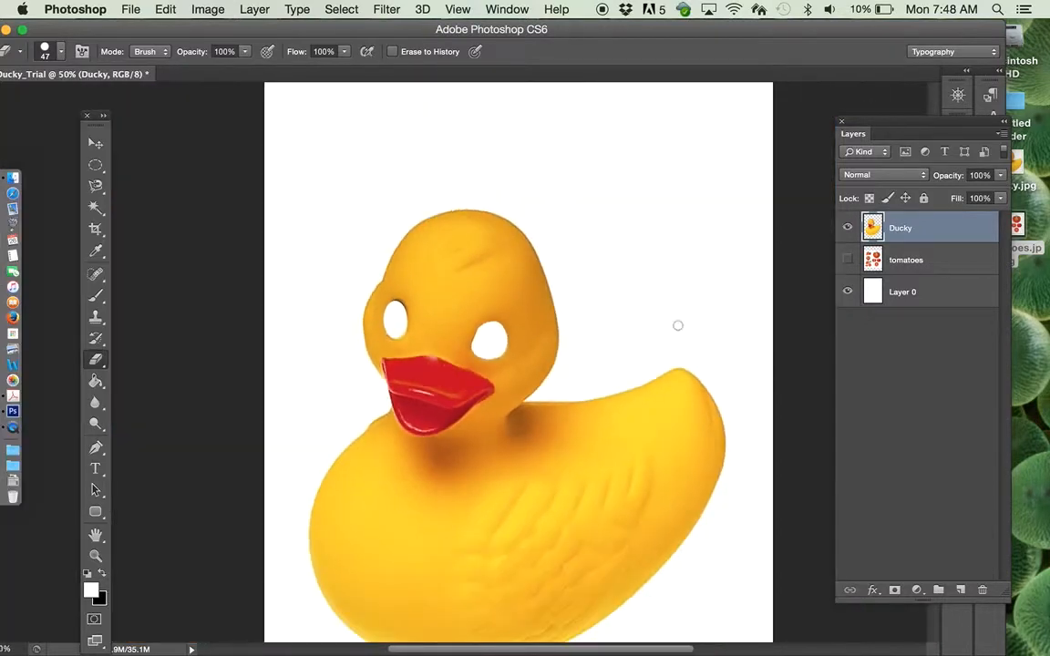
{"action": "left_click", "coordinate": [96, 143]}
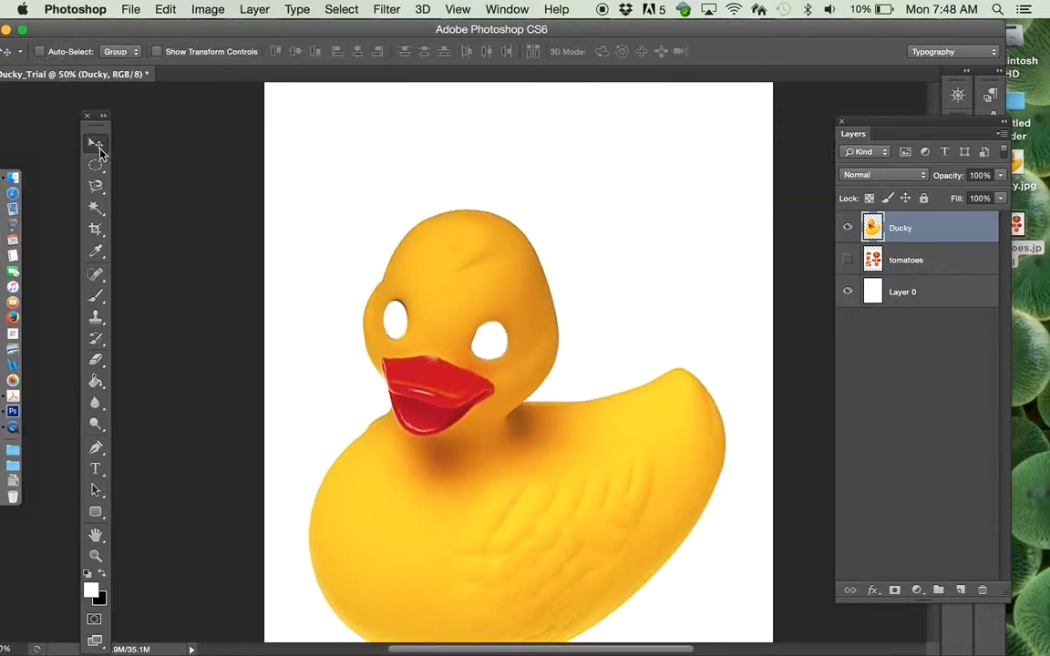
{"action": "left_click", "coordinate": [951, 266]}
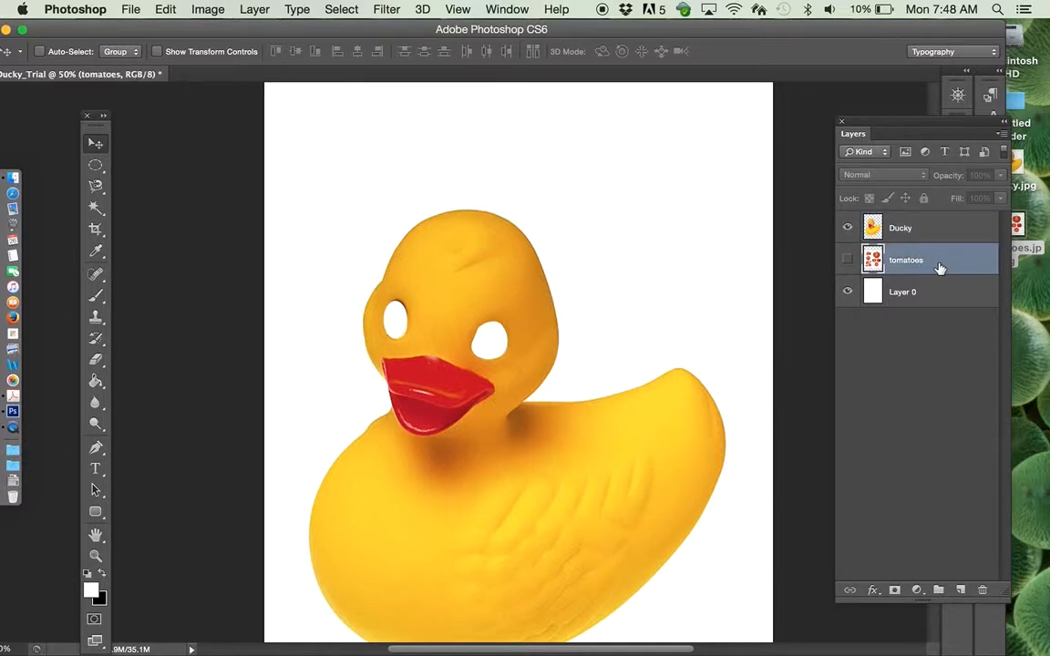
{"action": "left_click", "coordinate": [846, 261]}
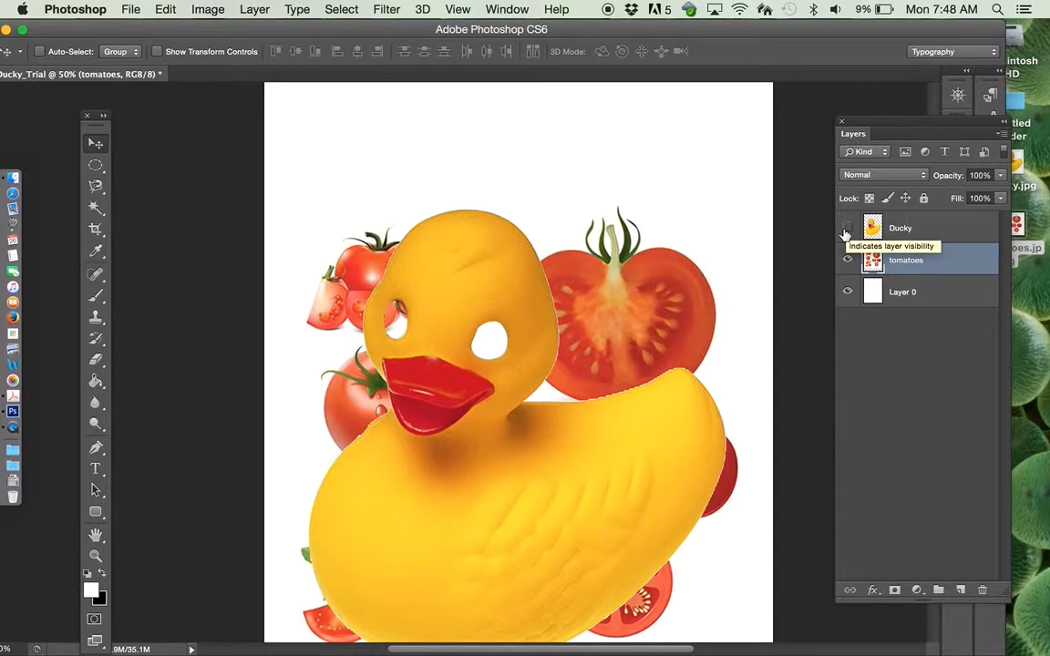
{"action": "left_click", "coordinate": [847, 229]}
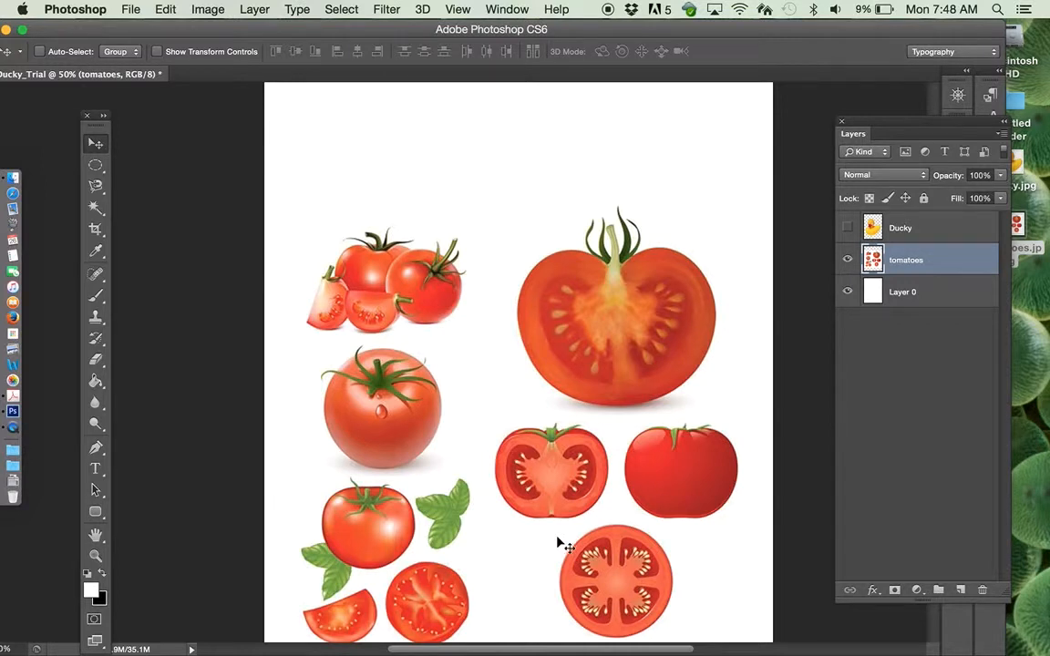
{"action": "left_click", "coordinate": [96, 165]}
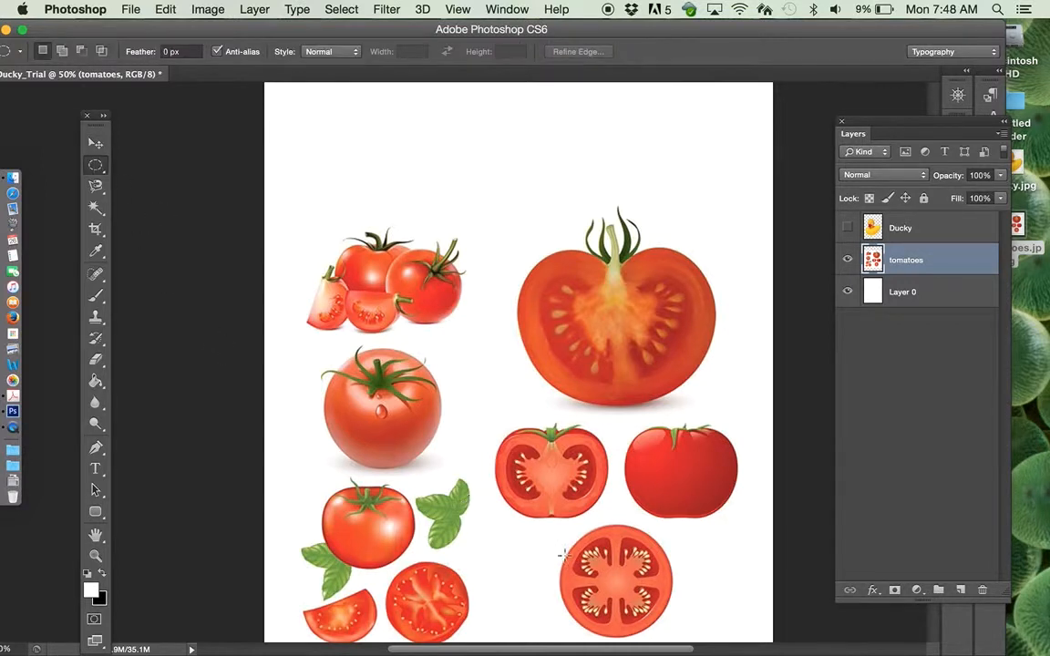
{"action": "left_click_drag", "start_coordinate": [558, 531], "coordinate": [696, 603]}
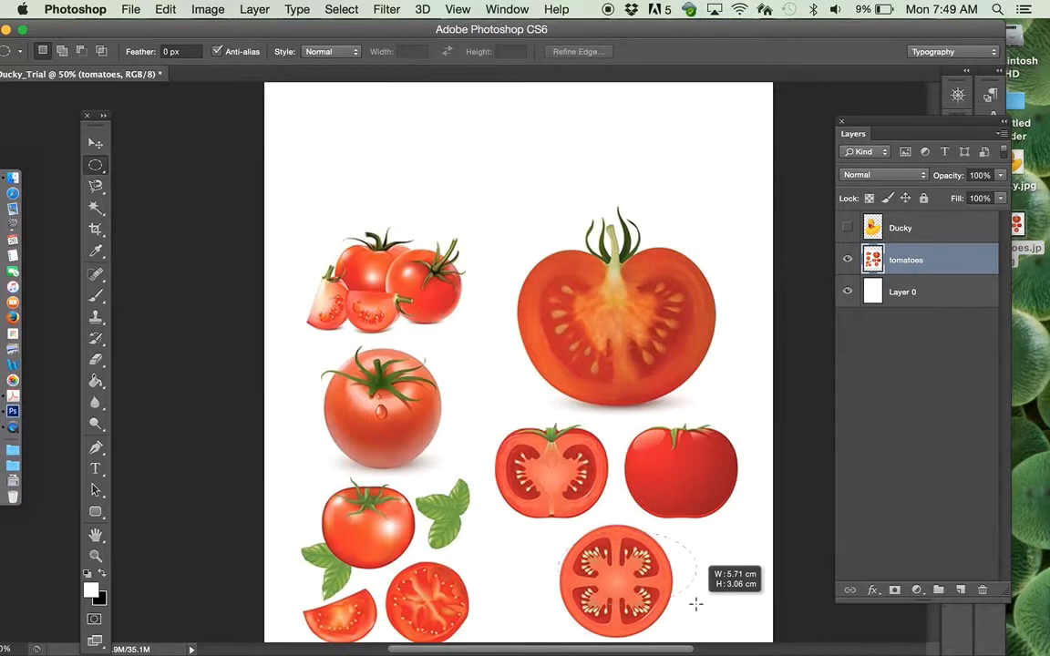
{"action": "left_click_drag", "start_coordinate": [696, 604], "coordinate": [664, 618]}
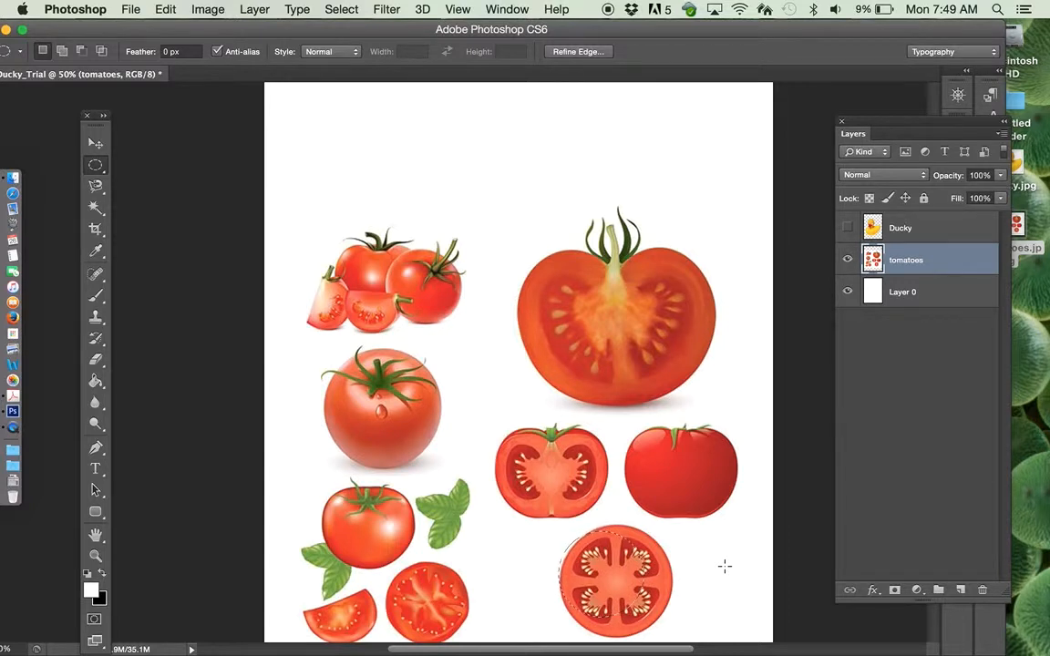
{"action": "key", "text": "super+d"}
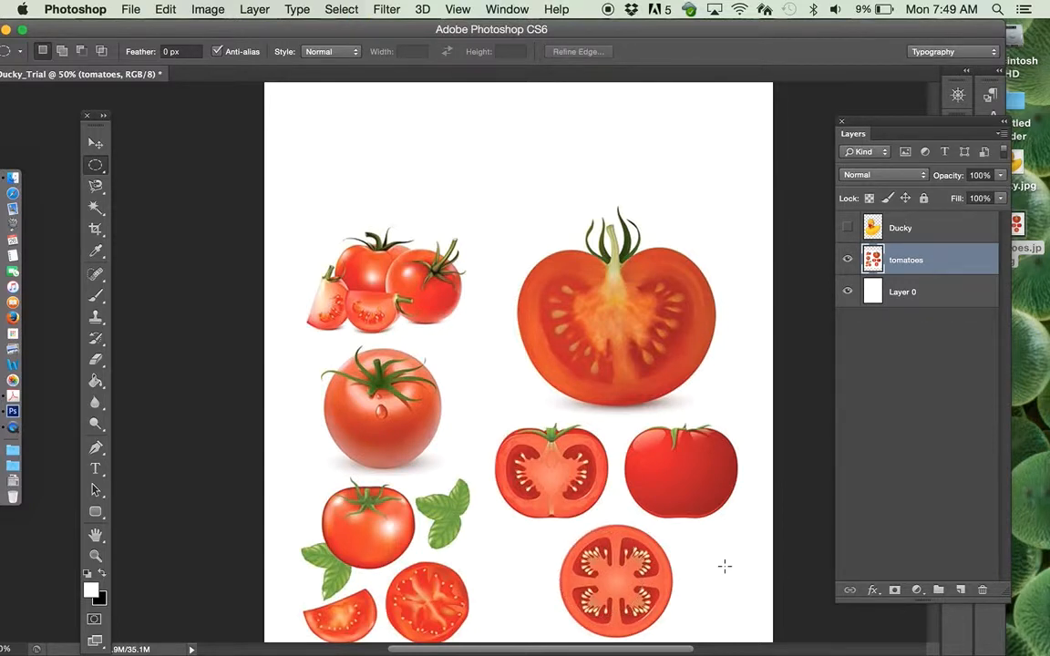
Shift the tomatoes layer up and to the left, and copy the round cross-cut slice to a new layer using an elliptical selection
{"action": "left_click", "coordinate": [97, 148]}
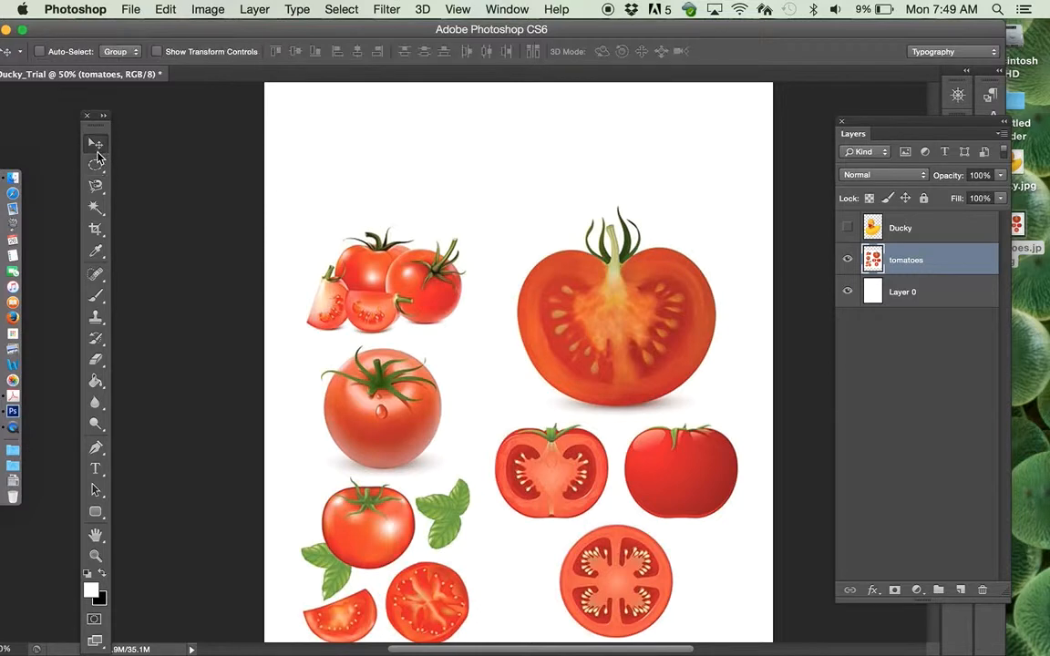
{"action": "left_click_drag", "start_coordinate": [552, 562], "coordinate": [453, 375]}
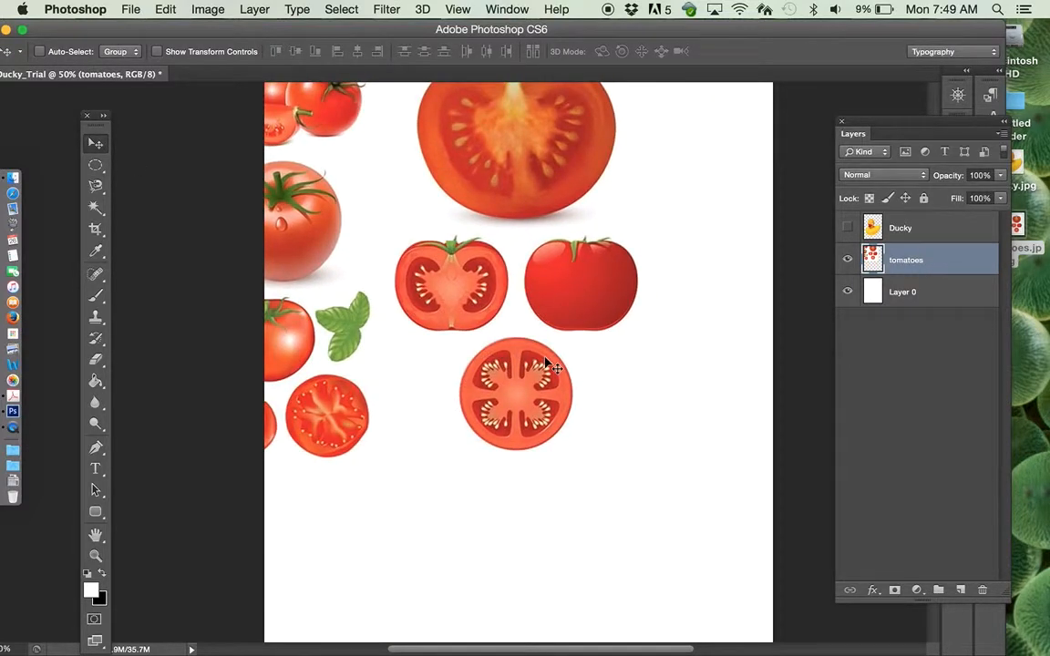
{"action": "left_click", "coordinate": [95, 165]}
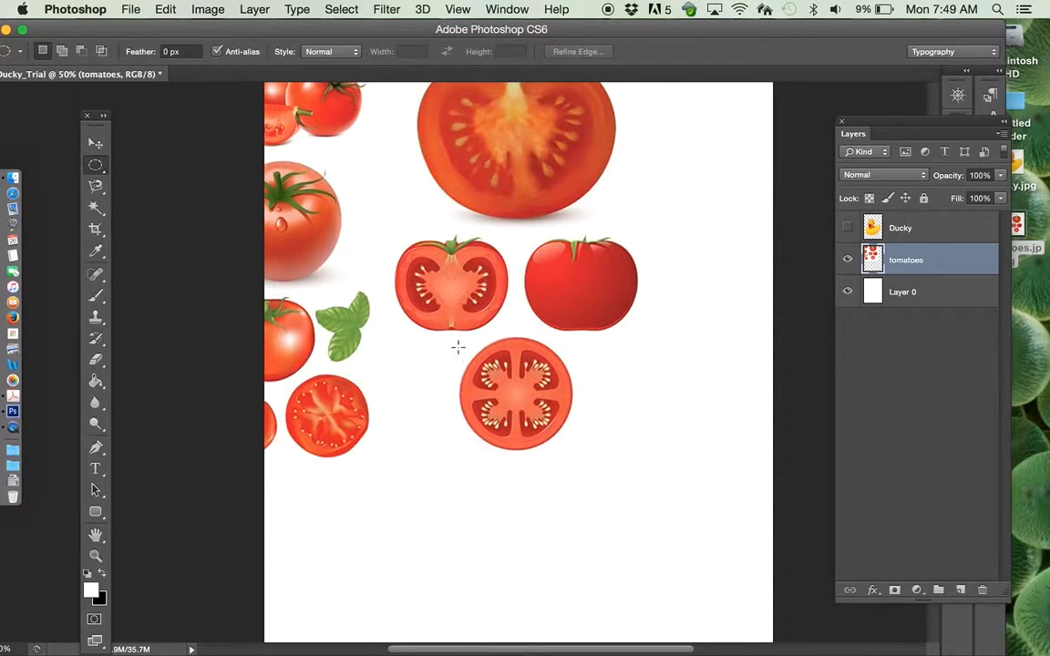
{"action": "left_click_drag", "start_coordinate": [456, 342], "coordinate": [583, 452]}
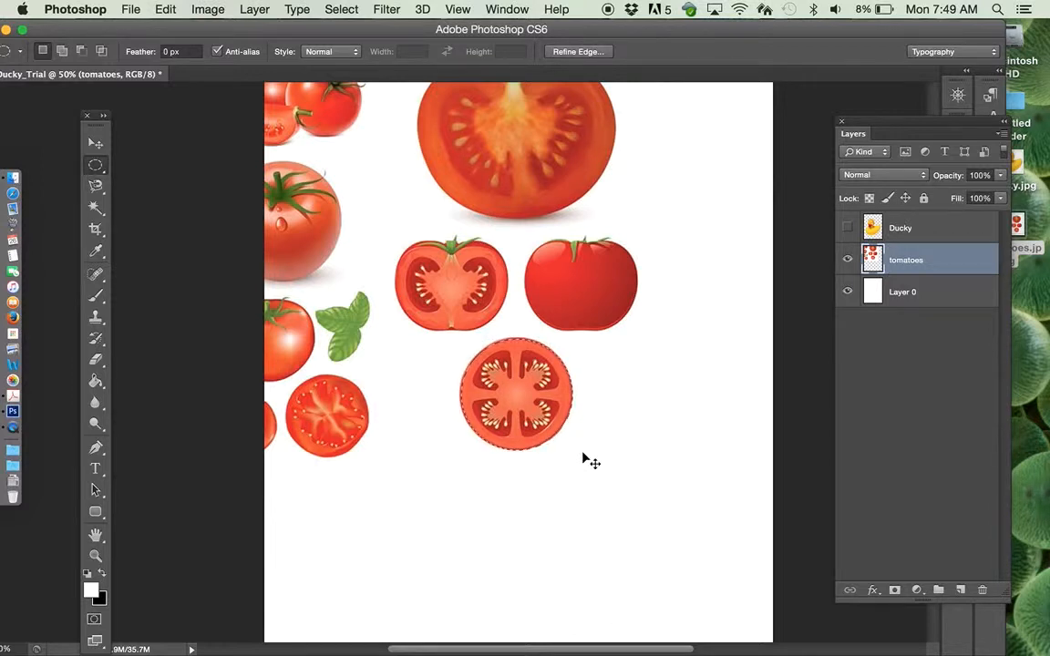
{"action": "key", "text": "super+j"}
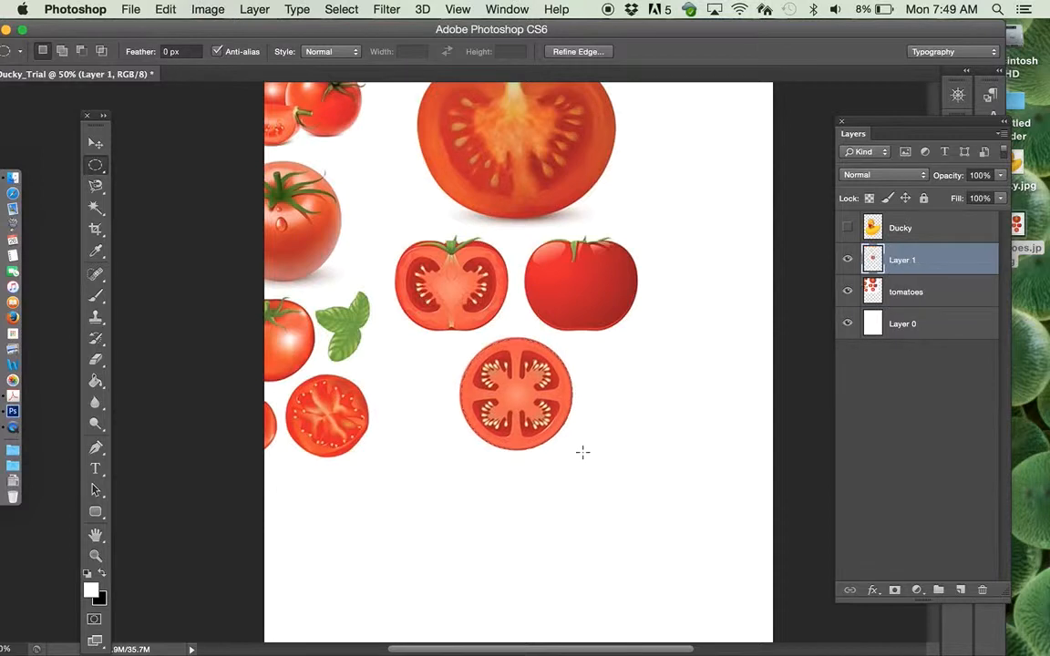
Rename the slice's new layer as Tomato1 and briefly show the Ducky layer to compare the slice with the eye holes
{"action": "double_click", "coordinate": [907, 260]}
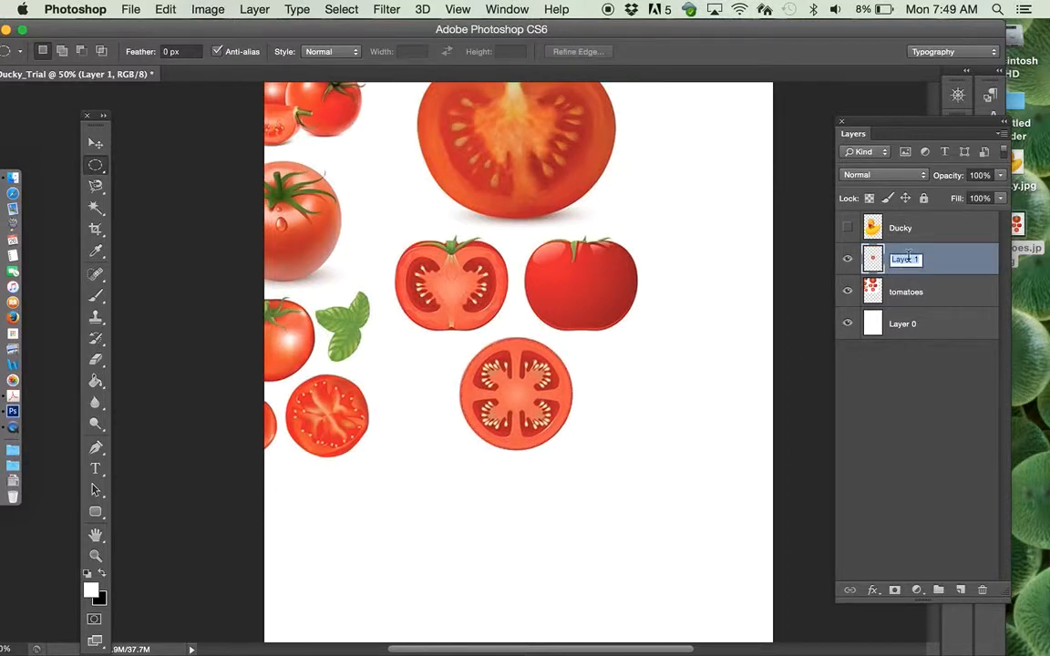
{"action": "type", "text": "TOmato1"}
{"action": "key", "text": "Return"}
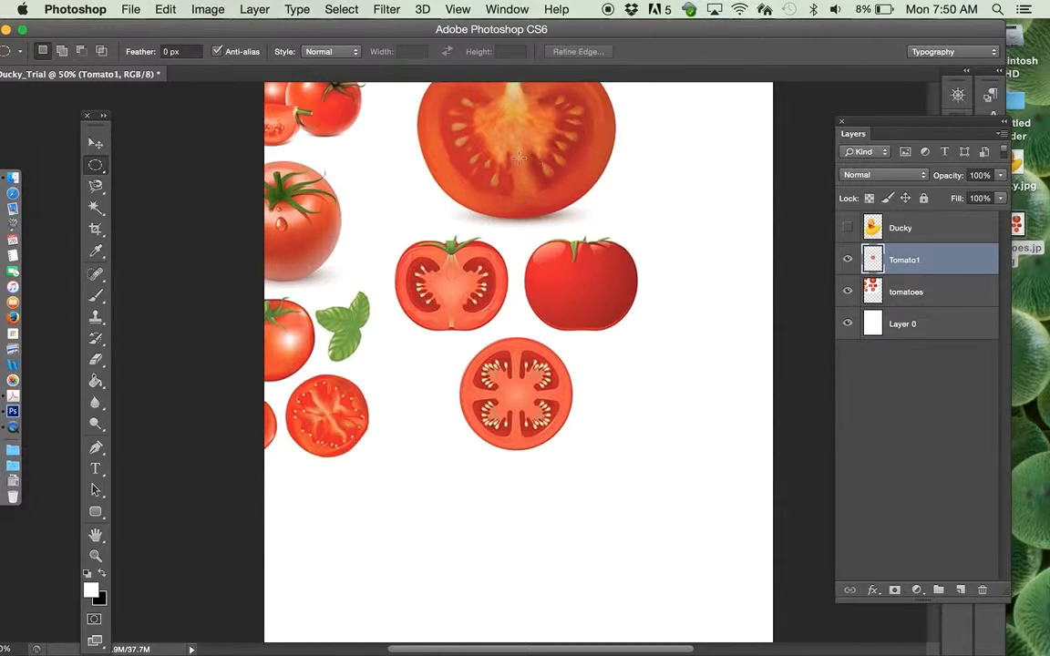
{"action": "left_click", "coordinate": [848, 228]}
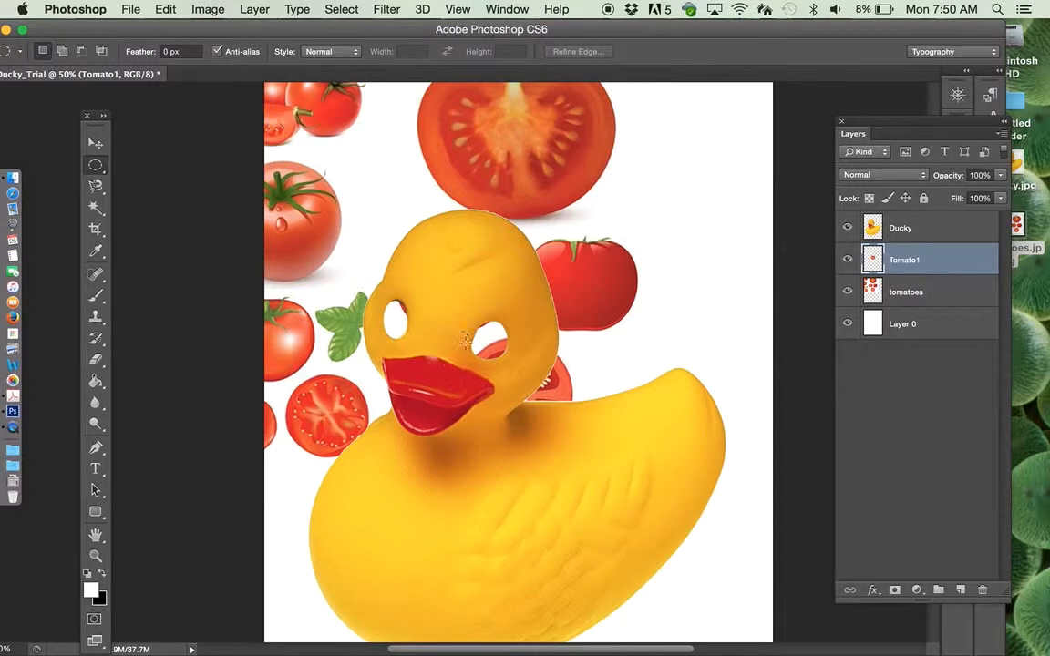
{"action": "left_click", "coordinate": [848, 229]}
Move the Tomato1 slice down and right off its original, and shift the tomatoes layer down and right back onto the page
{"action": "scroll", "coordinate": [416, 367], "scroll_direction": "up", "scroll_amount": 3}
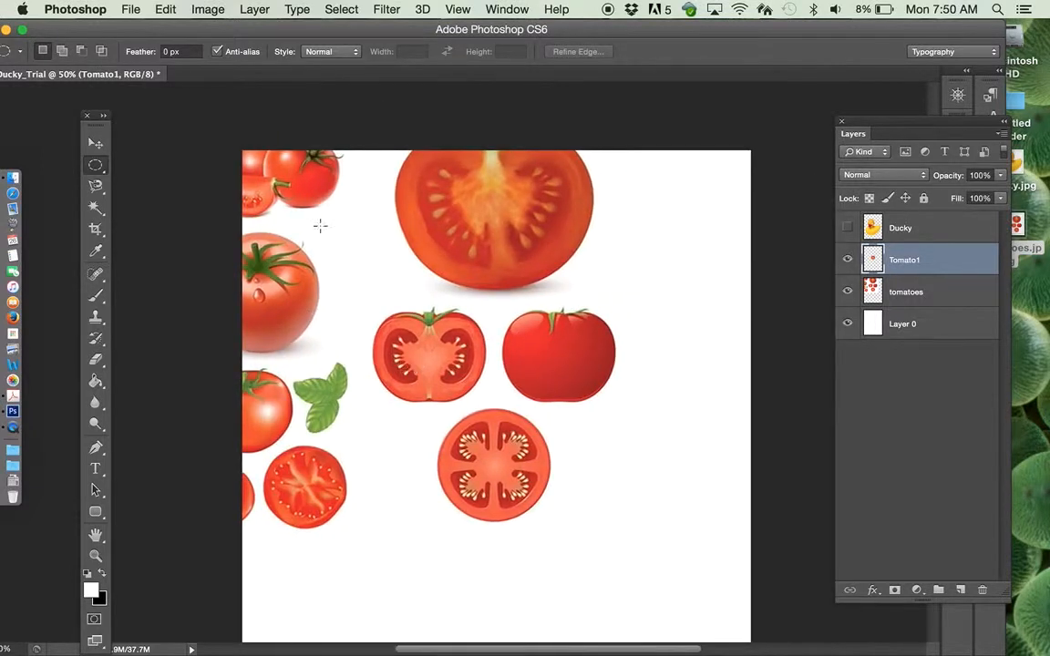
{"action": "left_click", "coordinate": [95, 143]}
{"action": "left_click_drag", "start_coordinate": [280, 243], "coordinate": [437, 325]}
{"action": "left_click", "coordinate": [929, 292]}
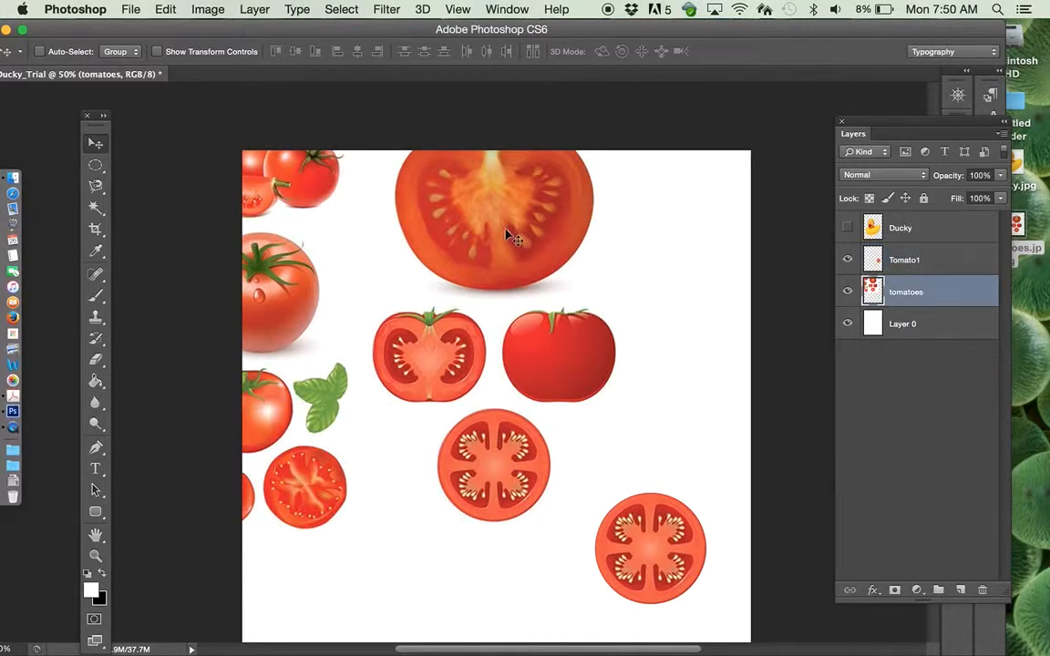
{"action": "left_click_drag", "start_coordinate": [455, 222], "coordinate": [535, 260]}
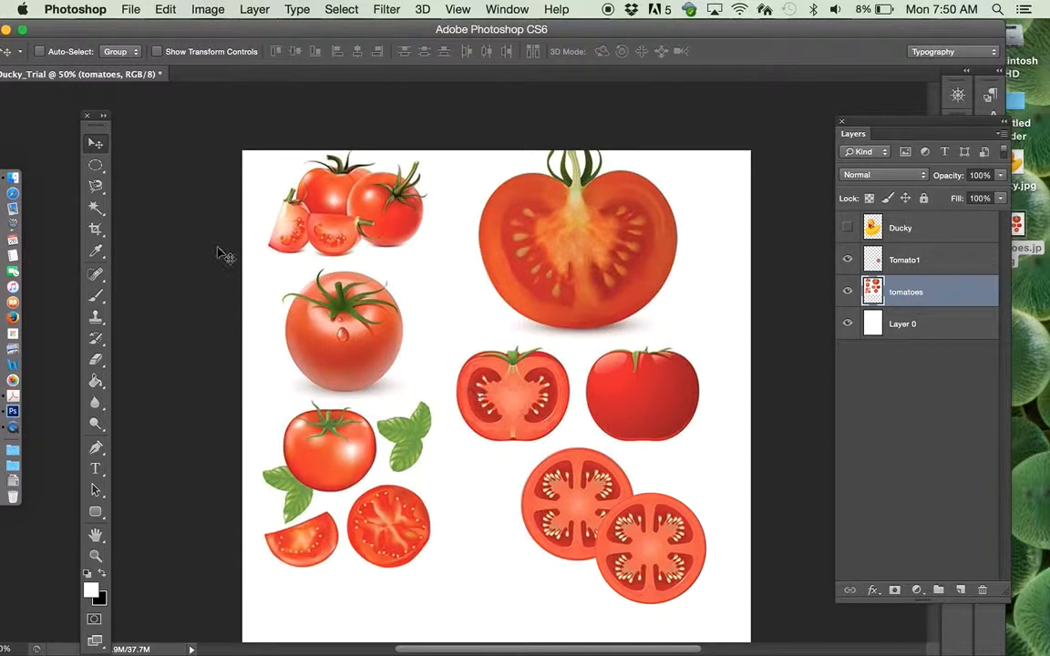
Copy the central part of the halved tomato in the middle row to a new layer using an elliptical selection
{"action": "left_click", "coordinate": [95, 165]}
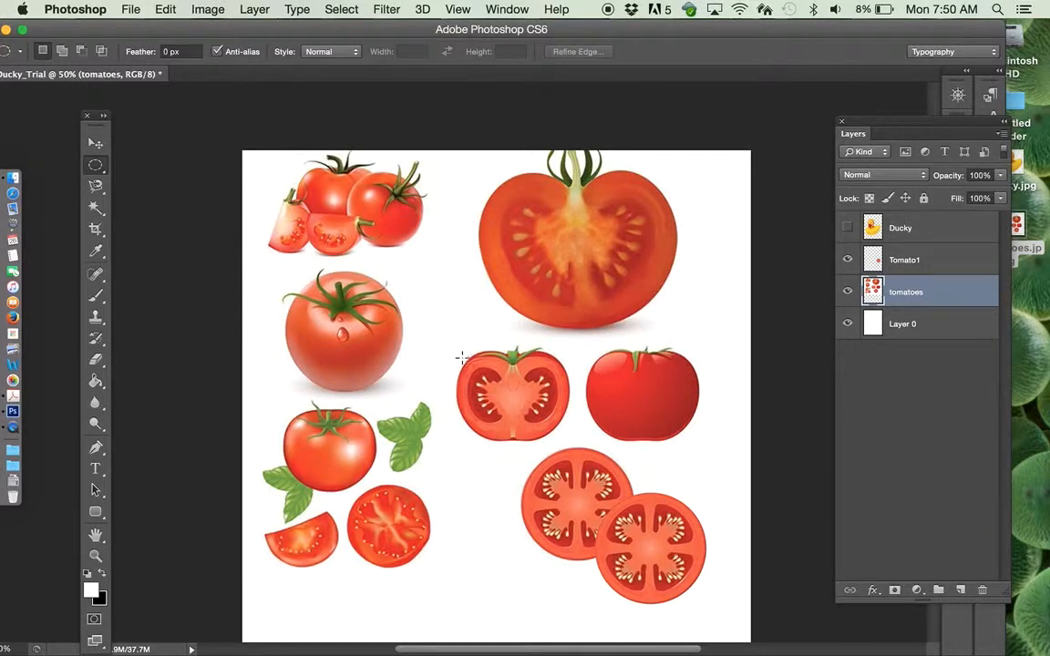
{"action": "left_click_drag", "start_coordinate": [462, 357], "coordinate": [567, 430]}
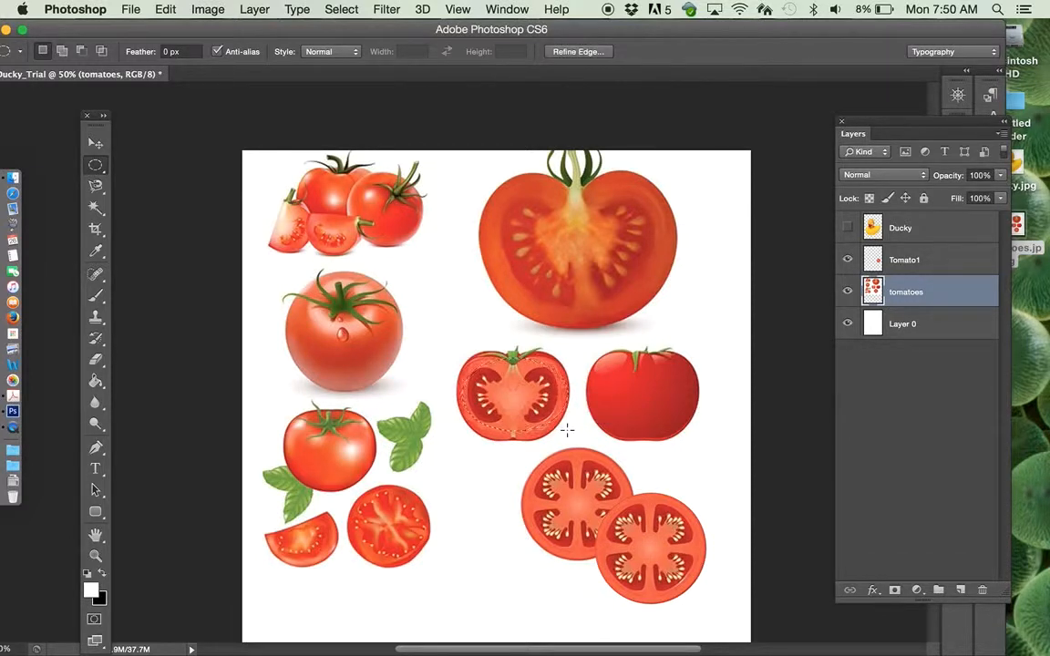
{"action": "key", "text": "super+c"}
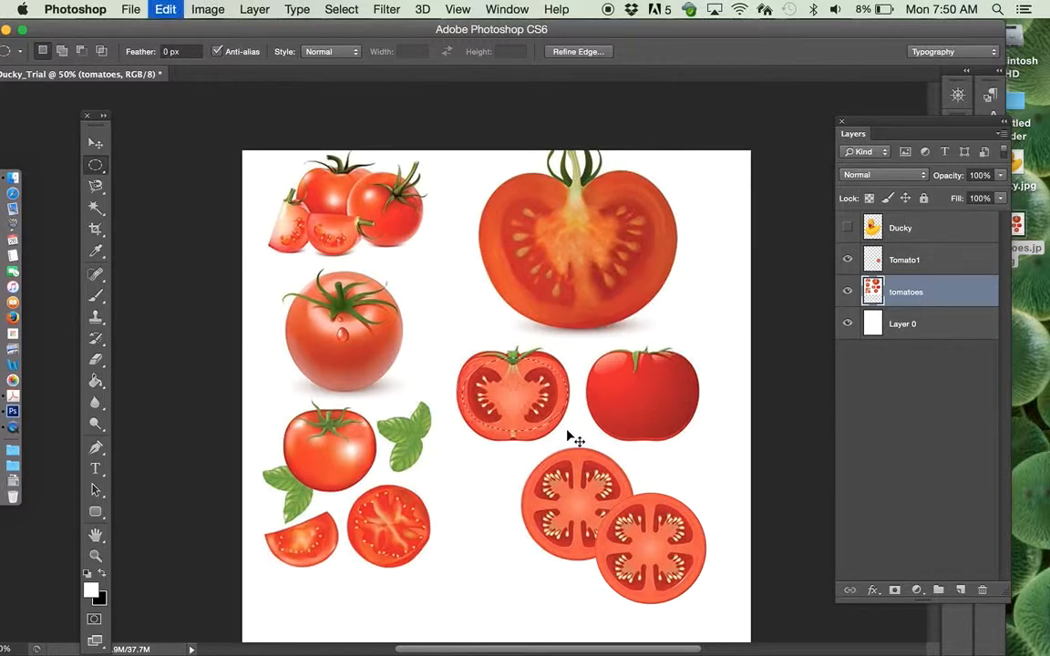
{"action": "key", "text": "super+v"}
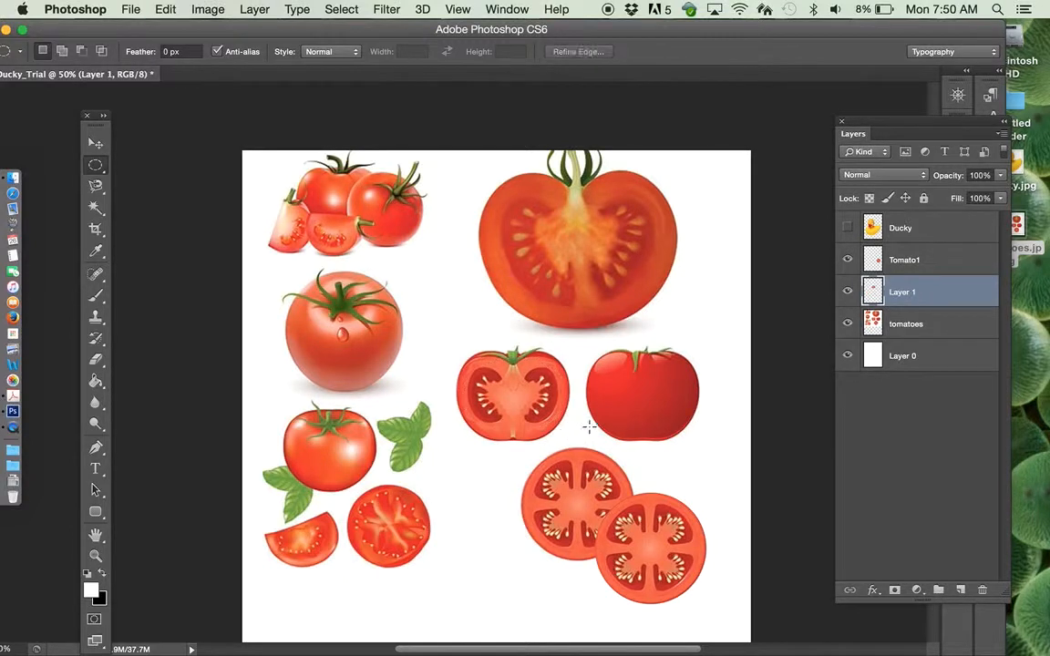
Rename the halved tomato's new layer as Tomato2
{"action": "double_click", "coordinate": [904, 291]}
{"action": "type", "text": "Tom"}
{"action": "key", "text": "BackSpace"}
{"action": "key", "text": "BackSpace"}
{"action": "key", "text": "BackSpace"}
{"action": "type", "text": "Tomato2"}
{"action": "key", "text": "Return"}
Hide the tomatoes layer, show the Ducky layer, and move the Tomato2 slice out from behind the duck's head onto the white area beside it
{"action": "left_click", "coordinate": [848, 324]}
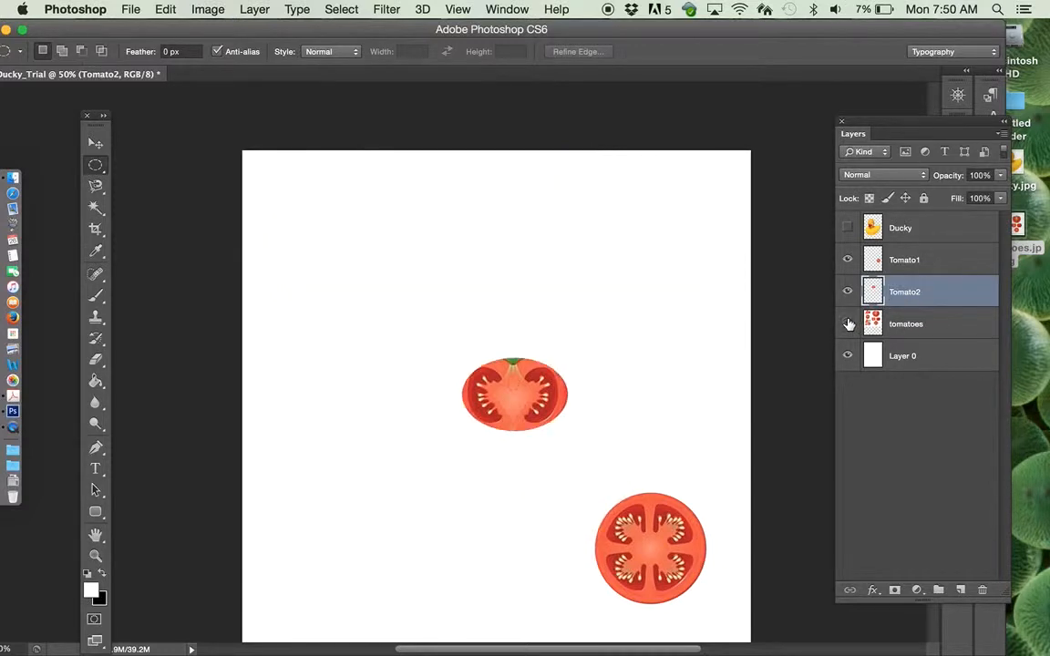
{"action": "left_click", "coordinate": [847, 228]}
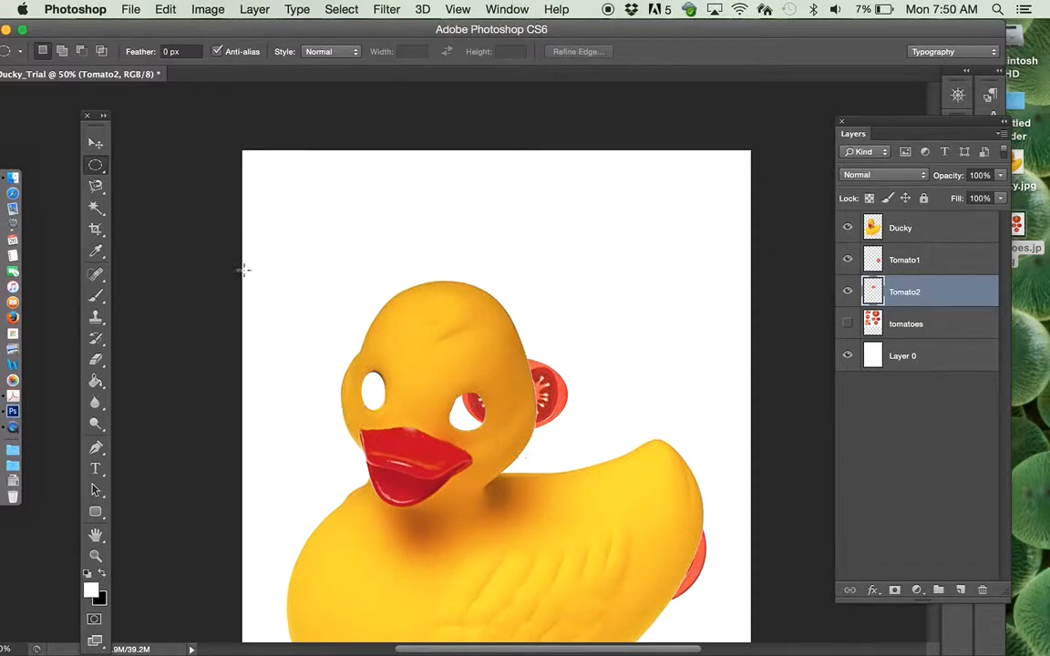
{"action": "left_click", "coordinate": [93, 144]}
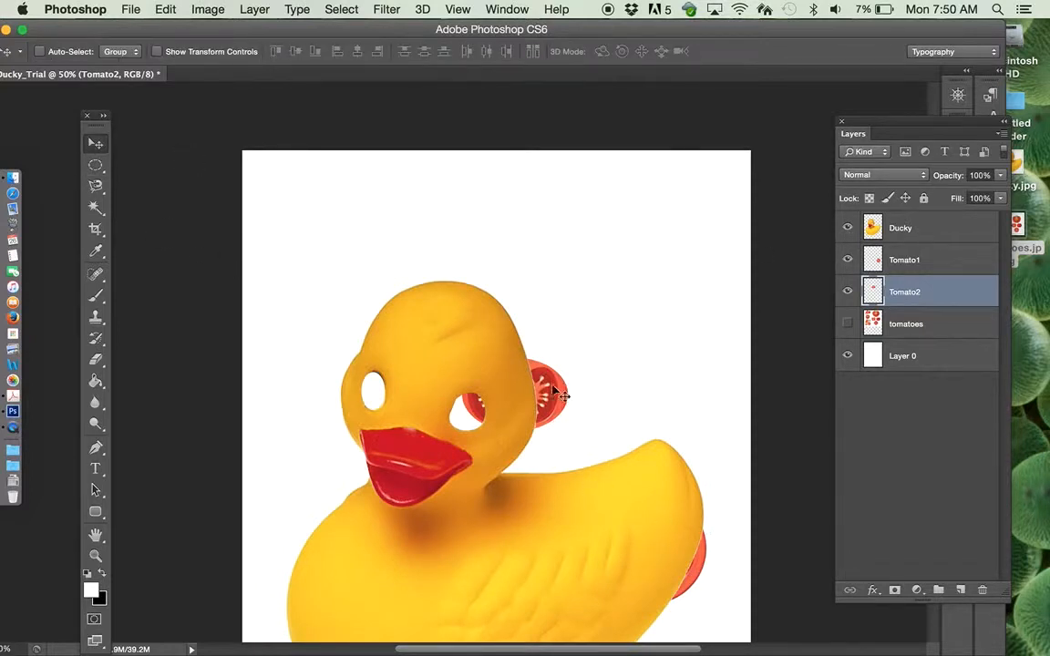
{"action": "left_click_drag", "start_coordinate": [572, 358], "coordinate": [652, 359]}
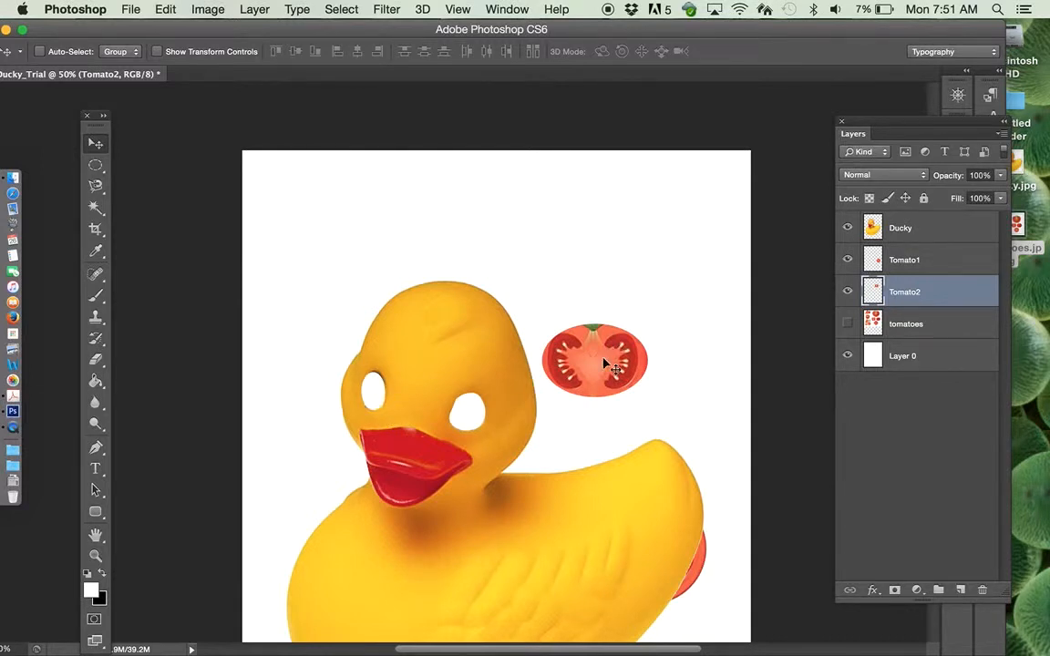
Rotate the Tomato2 slice by -90 degrees and move it to the upper left of the duck's head
{"action": "key", "text": "super+t"}
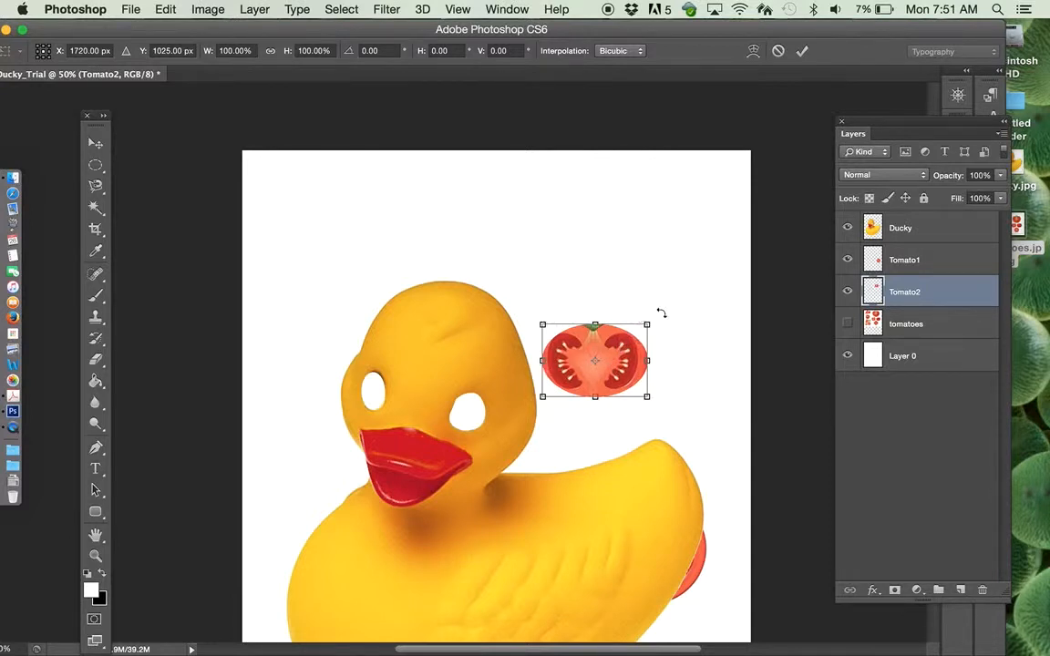
{"action": "left_click_drag", "start_coordinate": [662, 314], "coordinate": [547, 296]}
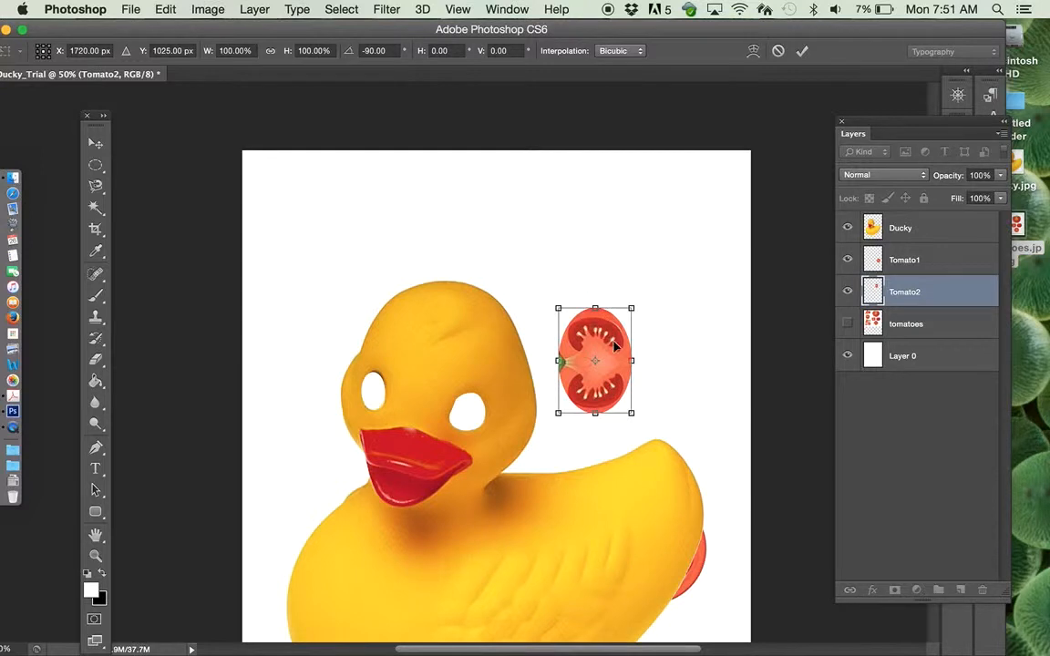
{"action": "left_click_drag", "start_coordinate": [615, 345], "coordinate": [395, 268]}
{"action": "key", "text": "Return"}
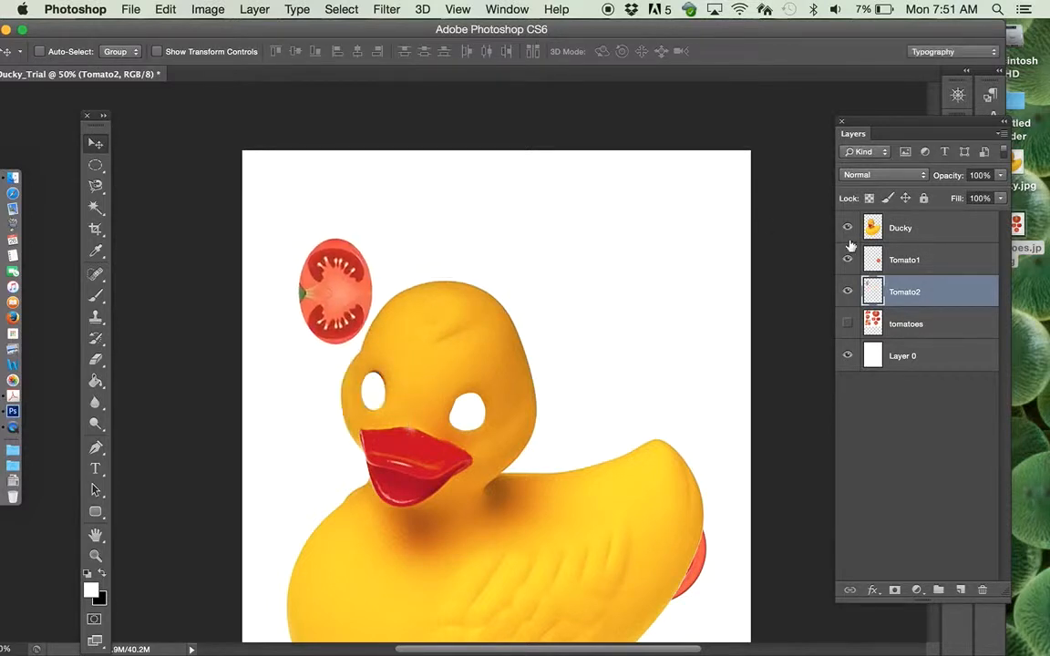
Move the Ducky layer up and to the left, and enlarge the duck to about 119% so it fills the page width
{"action": "left_click", "coordinate": [951, 233]}
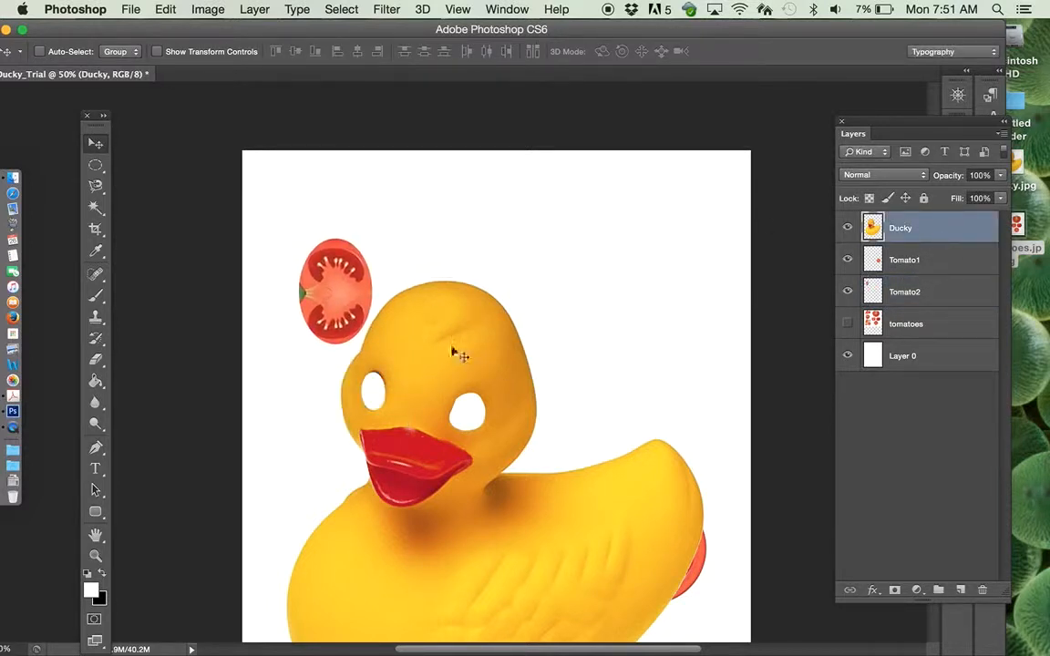
{"action": "left_click_drag", "start_coordinate": [454, 353], "coordinate": [406, 238]}
{"action": "key", "text": "super+t"}
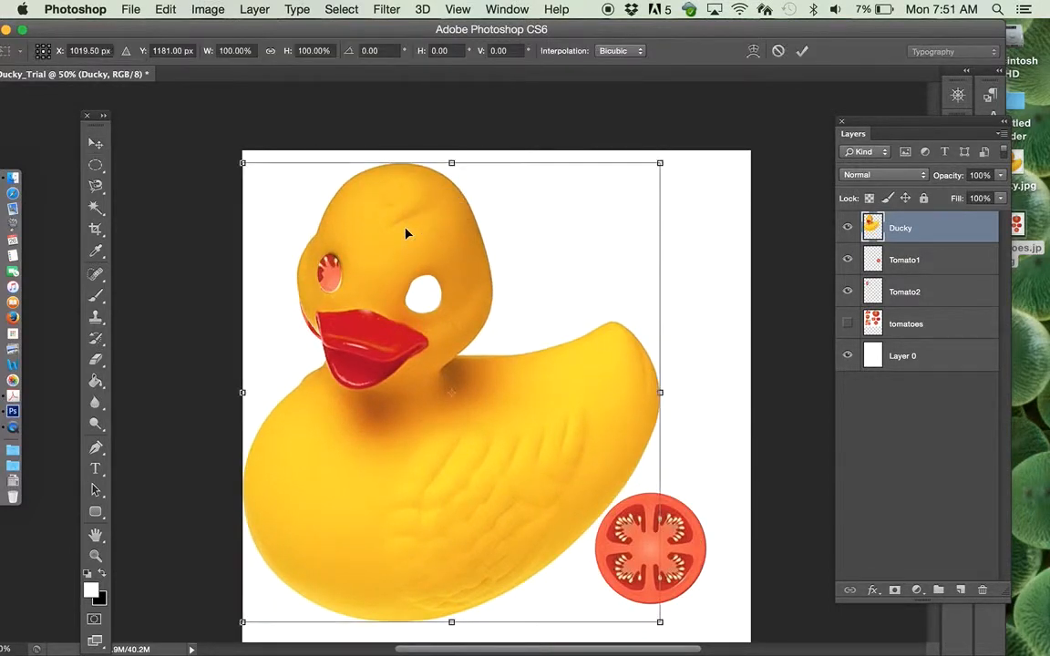
{"action": "left_click_drag", "start_coordinate": [659, 621], "coordinate": [647, 530]}
{"action": "left_click_drag", "start_coordinate": [508, 356], "coordinate": [514, 385]}
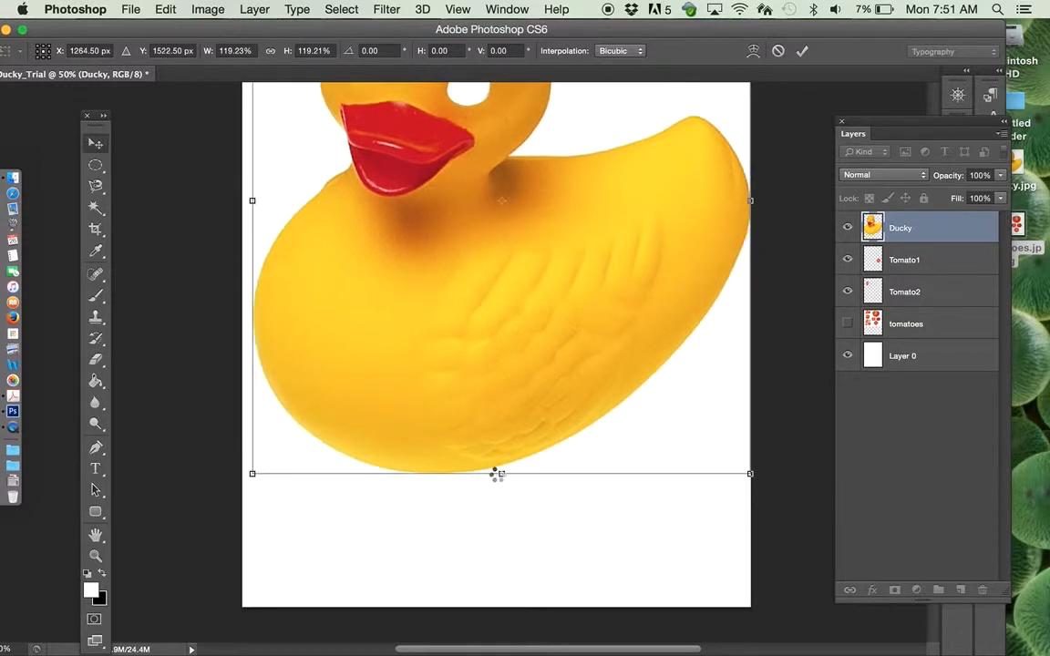
{"action": "key", "text": "Return"}
{"action": "scroll", "coordinate": [514, 392], "scroll_direction": "up", "scroll_amount": 1}
{"action": "scroll", "coordinate": [520, 376], "scroll_direction": "up", "scroll_amount": 10}
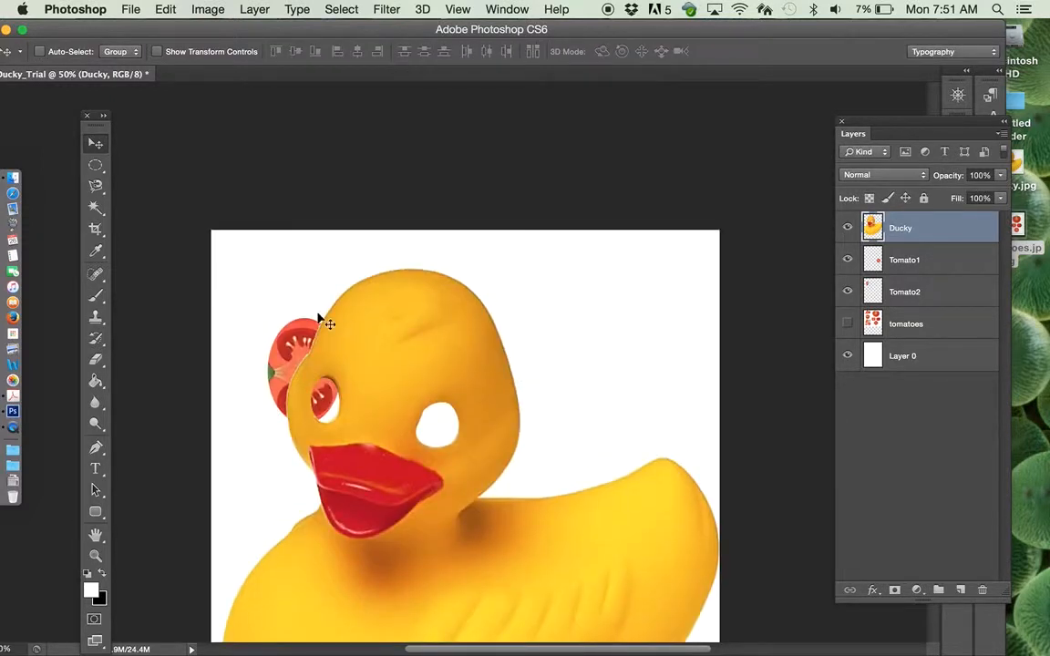
Move the Tomato2 slice behind the duck's left eye hole and scale it down to fit the opening
{"action": "left_click", "coordinate": [940, 292]}
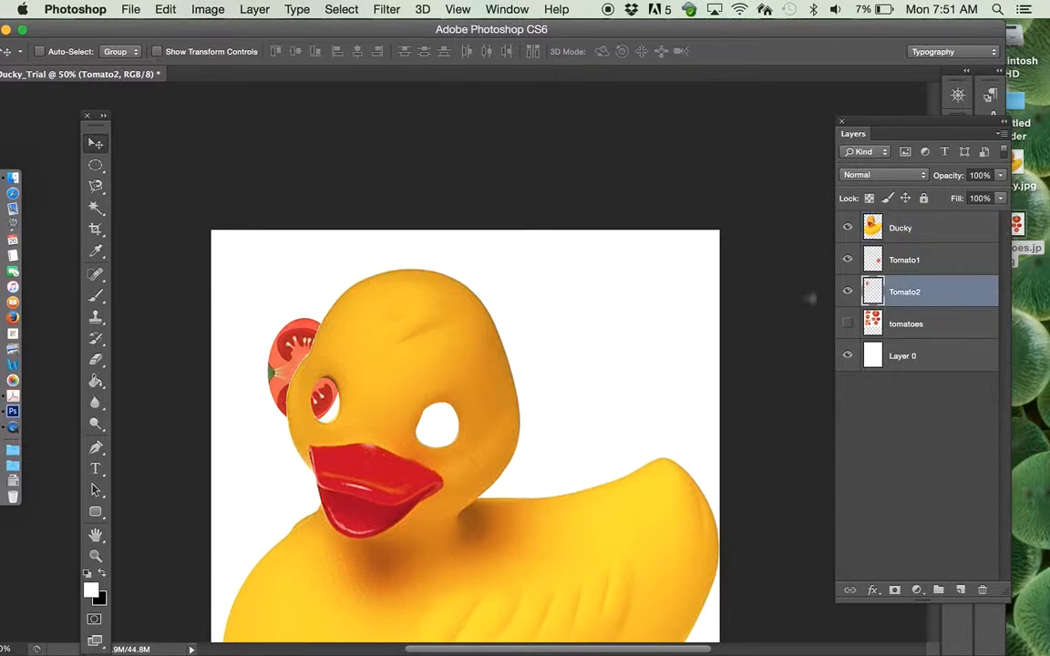
{"action": "left_click_drag", "start_coordinate": [283, 340], "coordinate": [327, 366]}
{"action": "key", "text": "super+t"}
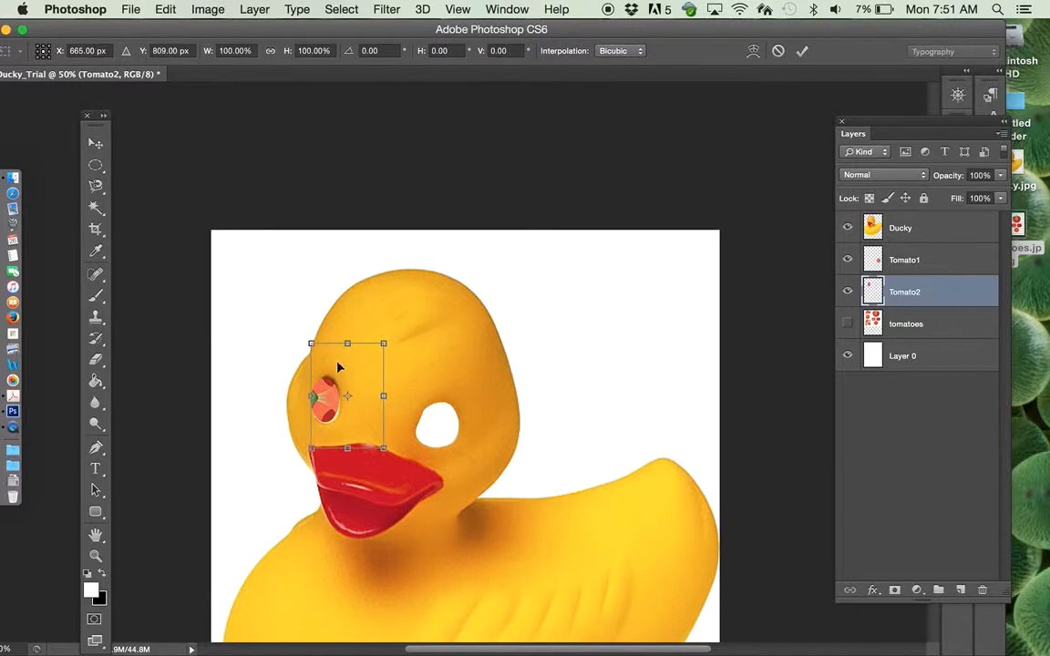
{"action": "left_click_drag", "start_coordinate": [384, 344], "coordinate": [320, 397]}
{"action": "key", "text": "Return"}
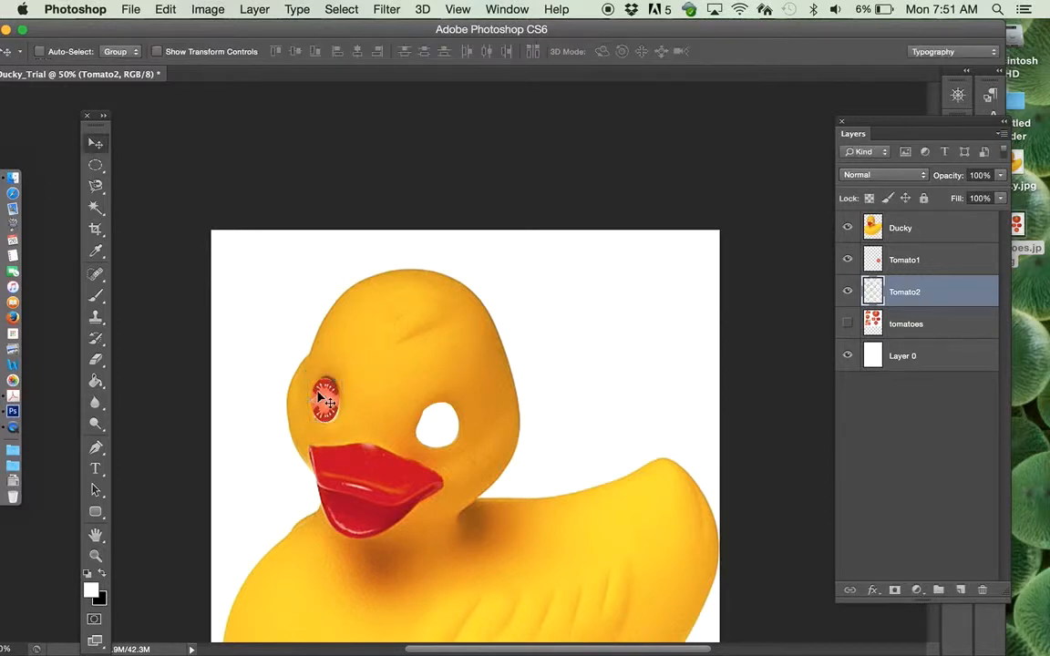
Make the Tomato1 layer active and move the round slice behind the duck's right eye hole
{"action": "left_click", "coordinate": [908, 263]}
{"action": "left_click_drag", "start_coordinate": [520, 569], "coordinate": [541, 401]}
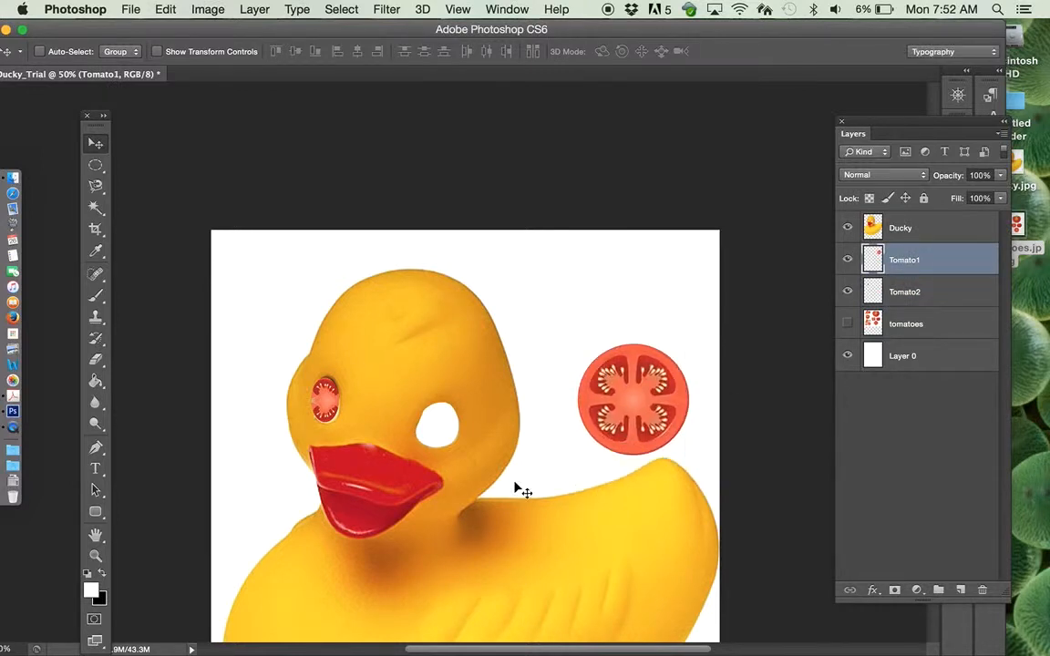
{"action": "scroll", "coordinate": [525, 539], "scroll_direction": "down", "scroll_amount": 3}
{"action": "scroll", "coordinate": [517, 539], "scroll_direction": "down", "scroll_amount": 2}
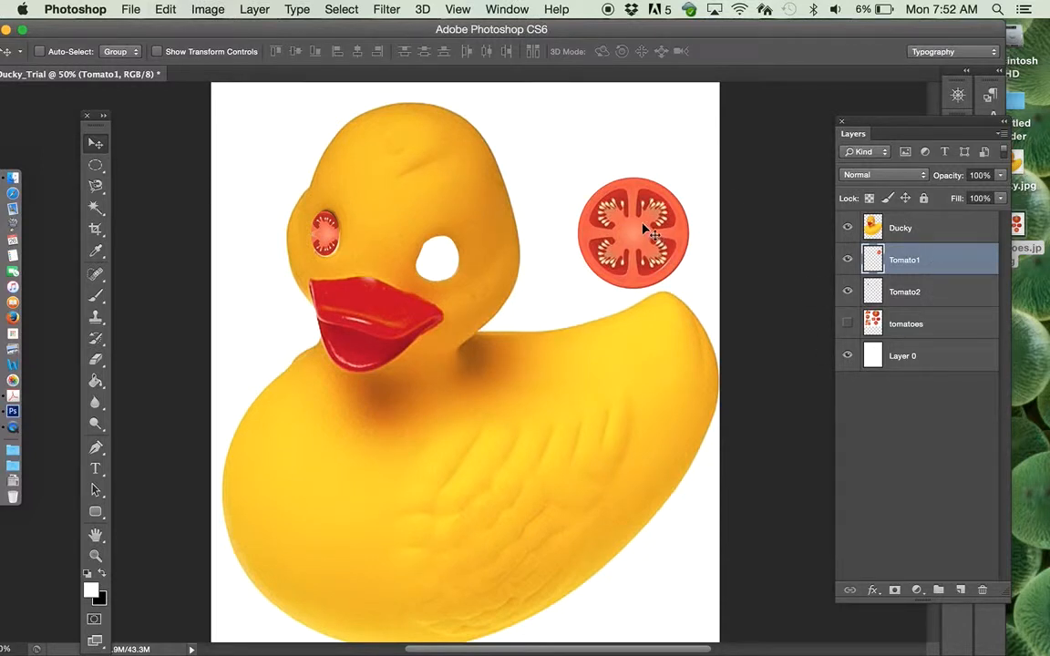
{"action": "left_click_drag", "start_coordinate": [643, 225], "coordinate": [452, 262]}
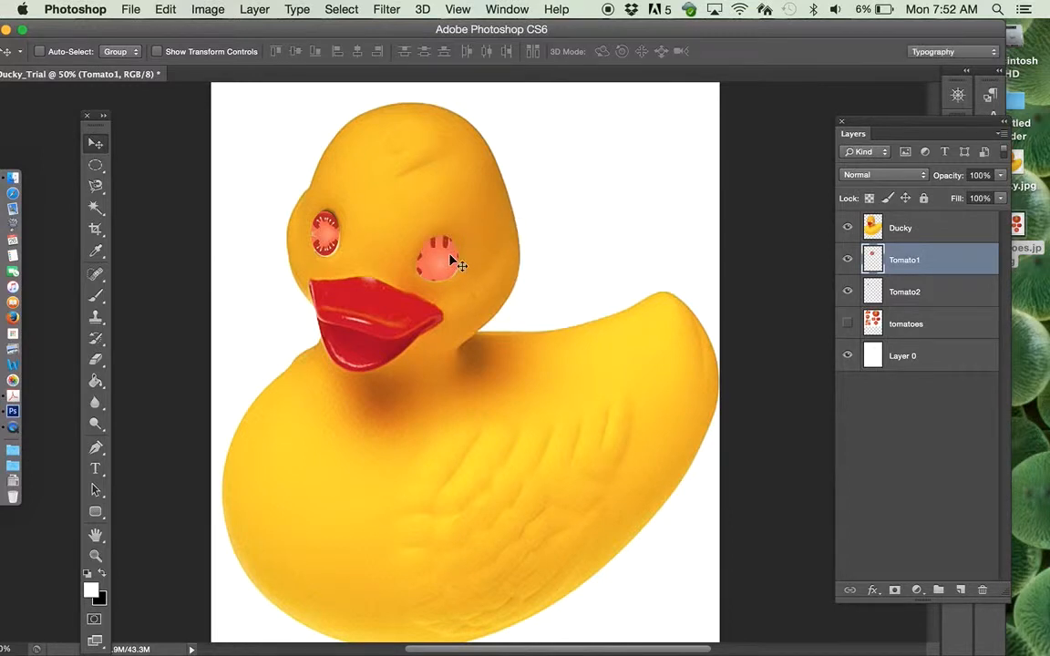
Scale the Tomato1 slice down to about 45% and nudge it left and down until it is centred in the right eye hole
{"action": "key", "text": "super+t"}
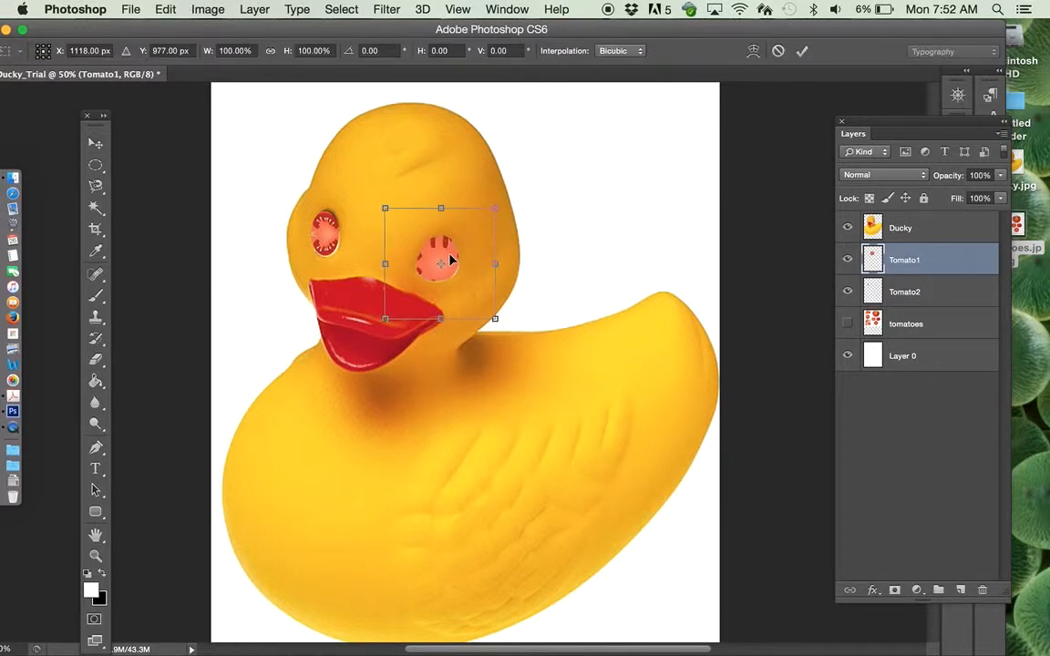
{"action": "left_click_drag", "start_coordinate": [481, 215], "coordinate": [449, 257]}
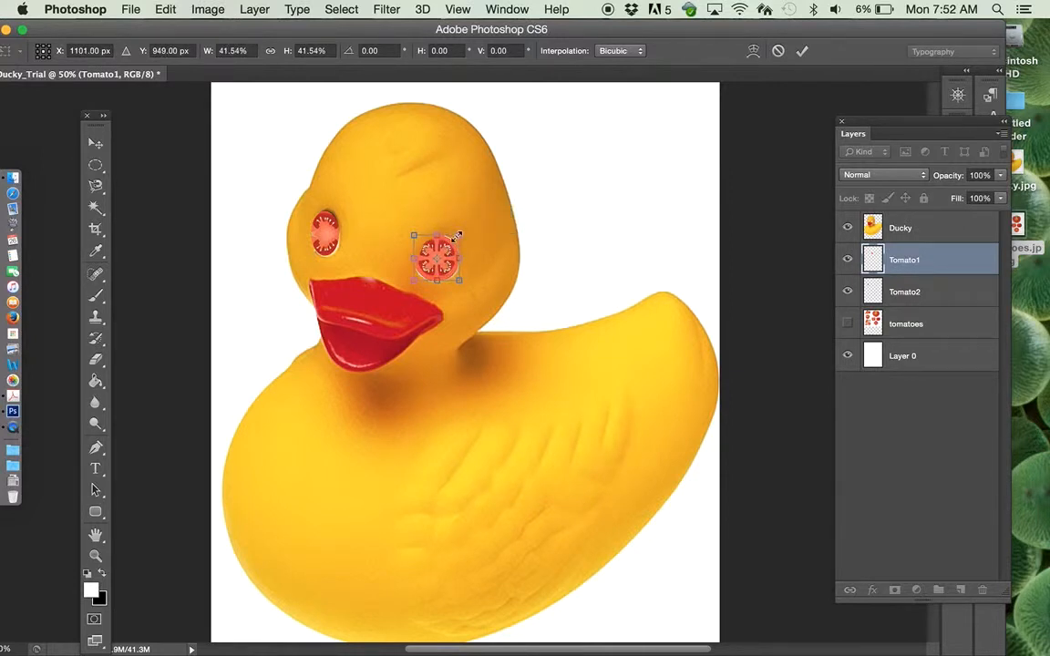
{"action": "left_click_drag", "start_coordinate": [459, 235], "coordinate": [461, 233]}
{"action": "key", "text": "Down"}
{"action": "key", "text": "Down"}
{"action": "key", "text": "Down"}
{"action": "key", "text": "Down"}
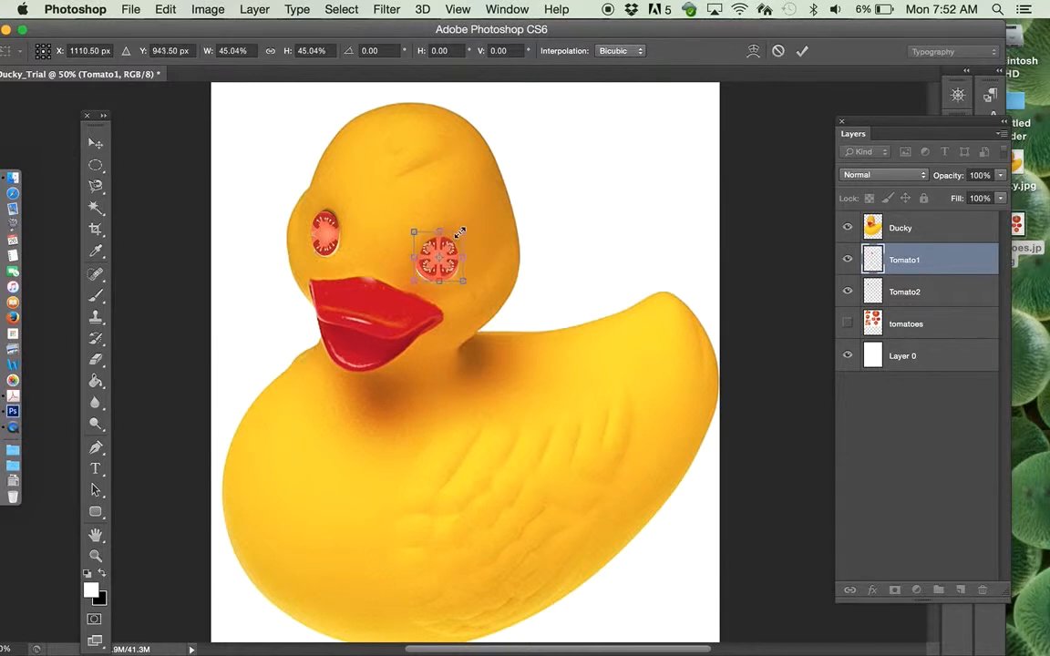
{"action": "key", "text": "Left"}
{"action": "key", "text": "Left"}
{"action": "key", "text": "Left"}
{"action": "key", "text": "Left"}
{"action": "key", "text": "Left"}
{"action": "key", "text": "Left"}
{"action": "key", "text": "Down"}
{"action": "key", "text": "Down"}
{"action": "key", "text": "Down"}
{"action": "key", "text": "Down"}
{"action": "key", "text": "Down"}
{"action": "key", "text": "Down"}
{"action": "key", "text": "Down"}
{"action": "key", "text": "Down"}
{"action": "key", "text": "Return"}
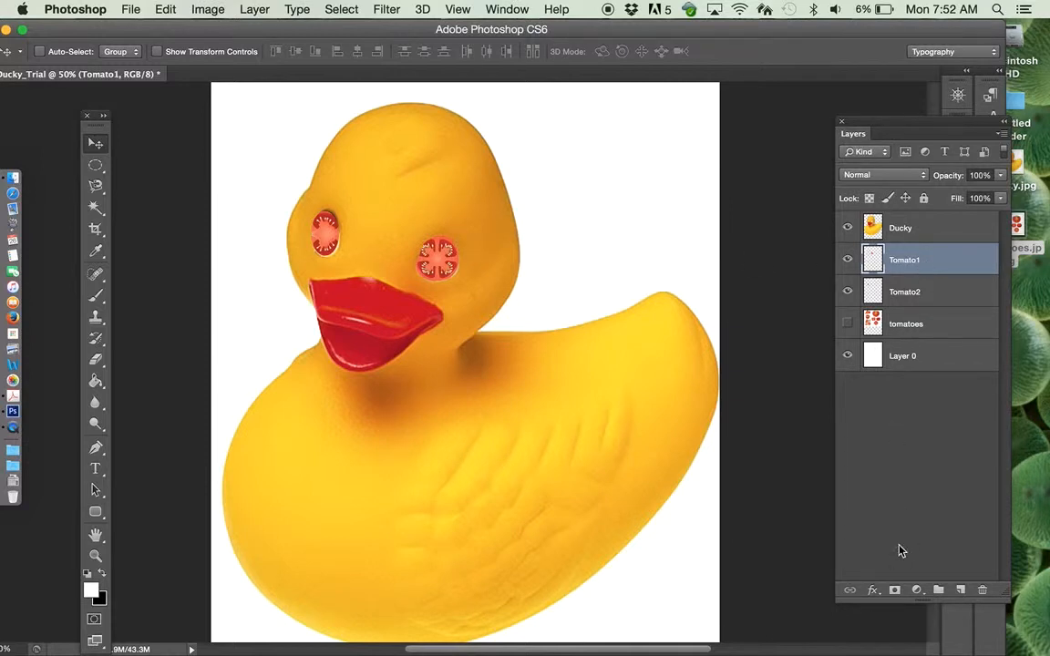
Add a Bevel & Emboss effect to the Tomato1 layer with a depth of 501% and a size of 95 px
{"action": "left_click", "coordinate": [873, 592]}
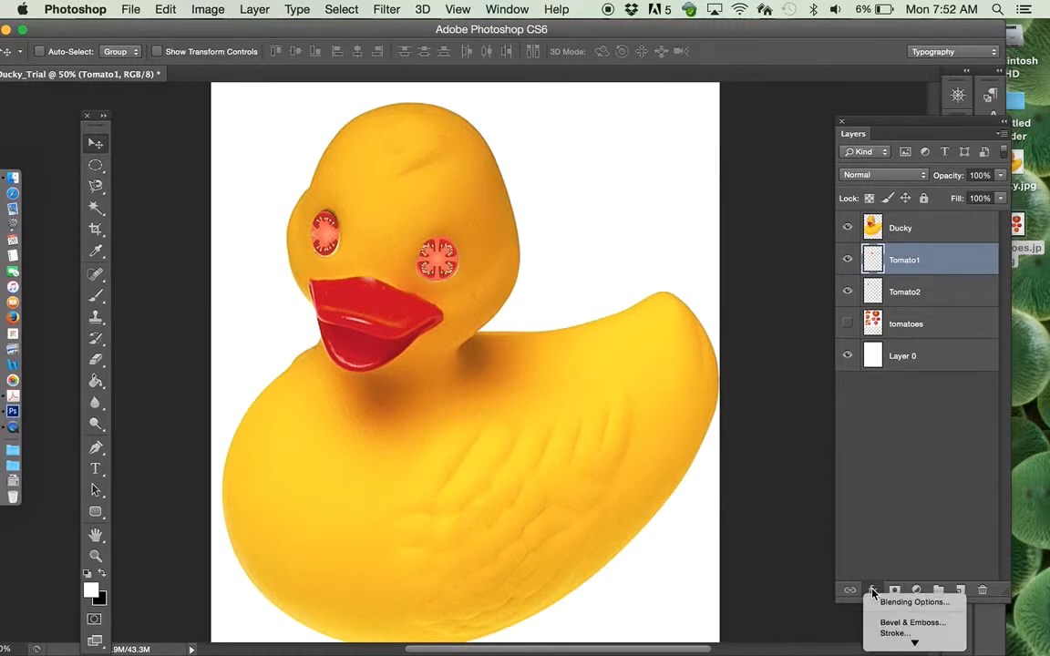
{"action": "mouse_move", "coordinate": [914, 642]}
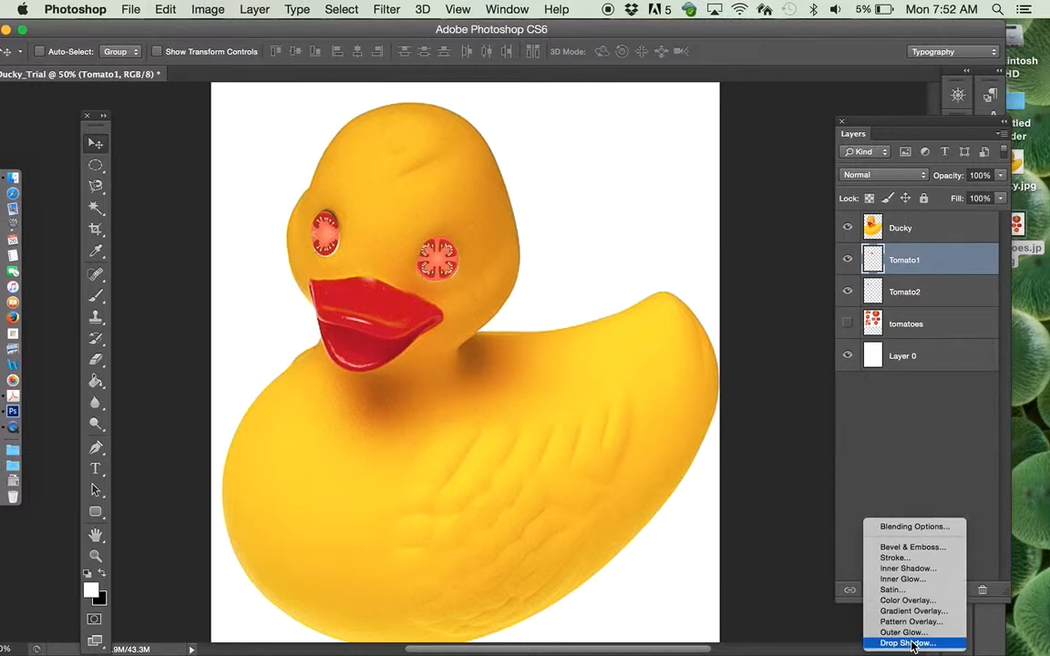
{"action": "left_click", "coordinate": [901, 493]}
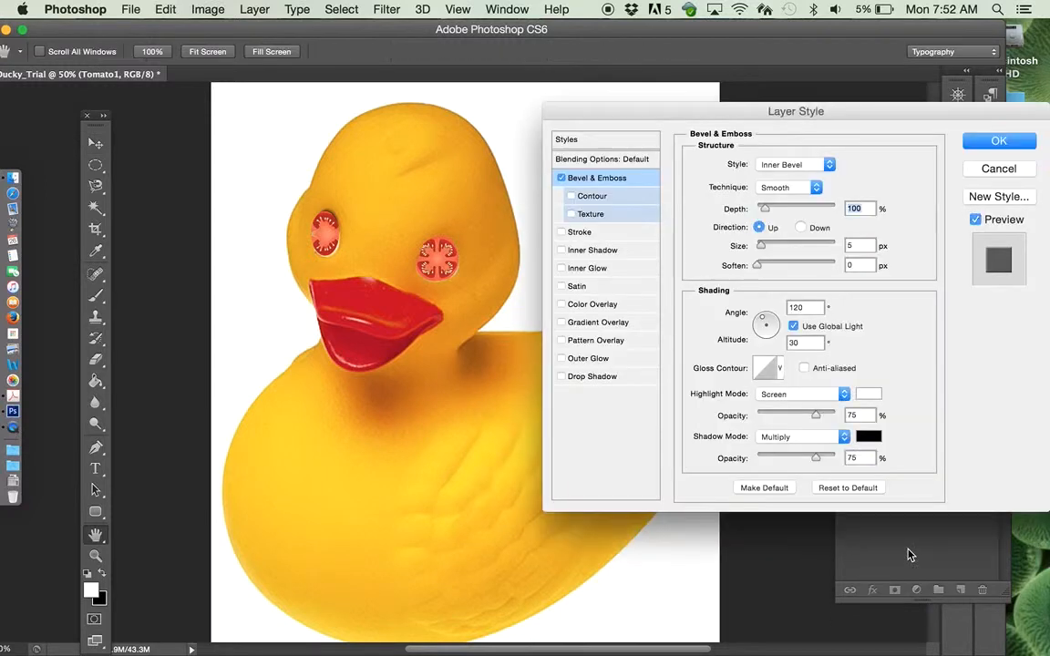
{"action": "left_click_drag", "start_coordinate": [764, 209], "coordinate": [797, 209]}
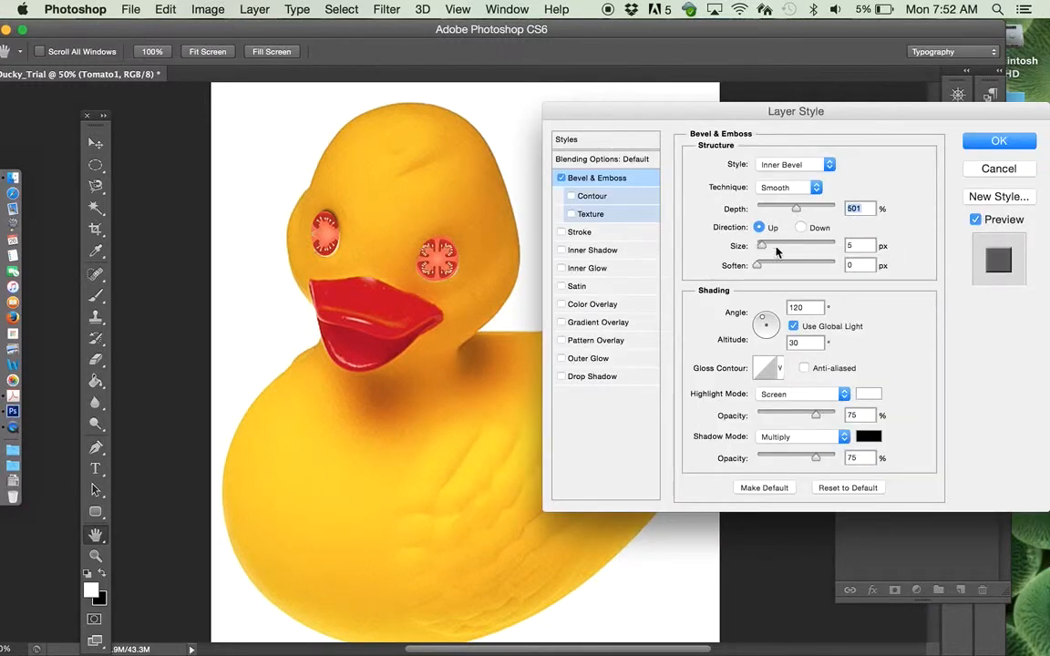
{"action": "left_click_drag", "start_coordinate": [760, 248], "coordinate": [790, 248]}
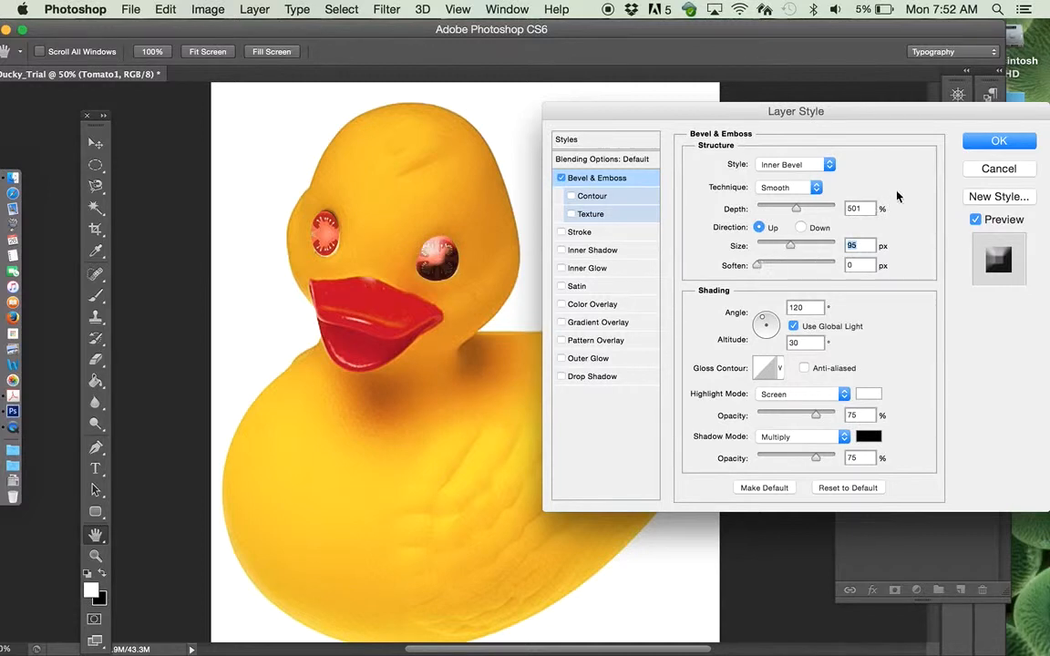
{"action": "left_click", "coordinate": [982, 143]}
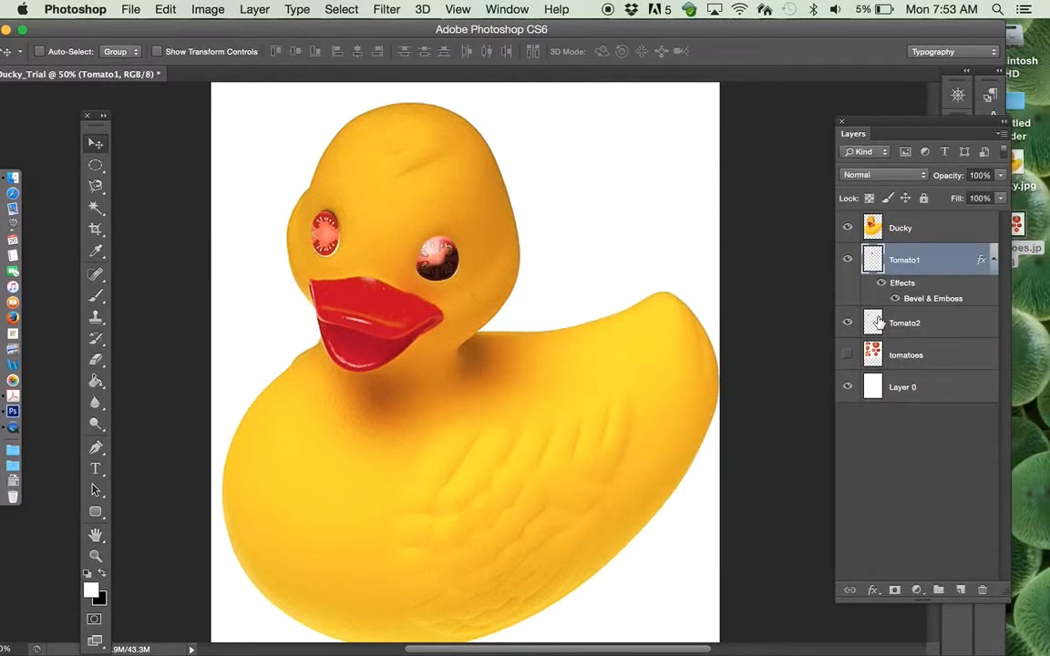
Add a Bevel & Emboss effect to the Tomato2 layer with a depth of 542% and a size of 70 px
{"action": "left_click", "coordinate": [912, 327]}
{"action": "left_click", "coordinate": [879, 591]}
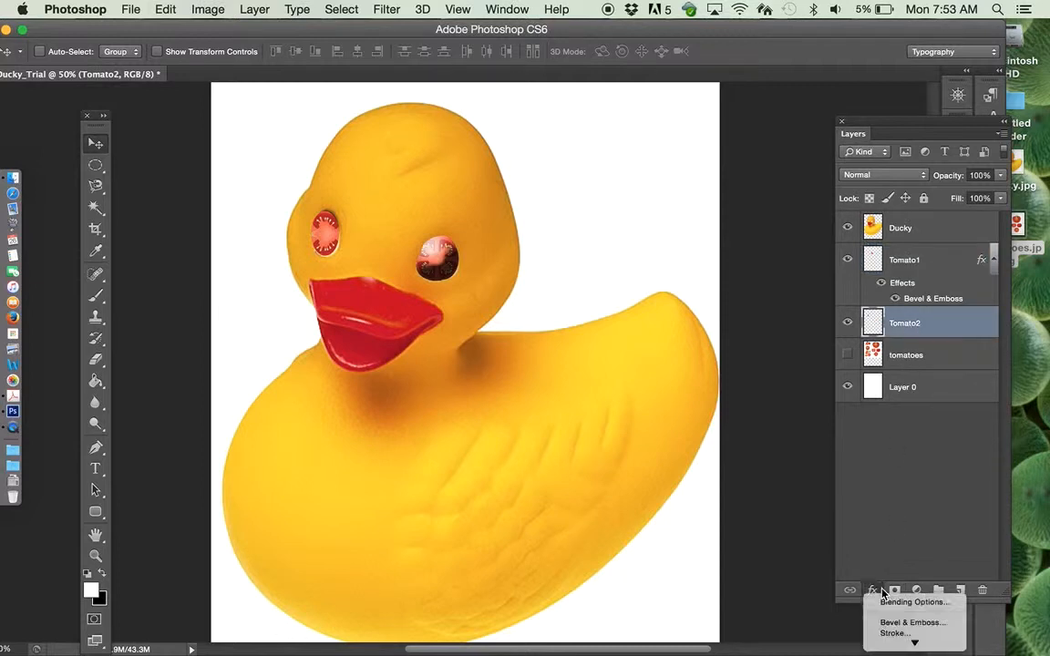
{"action": "left_click", "coordinate": [892, 623]}
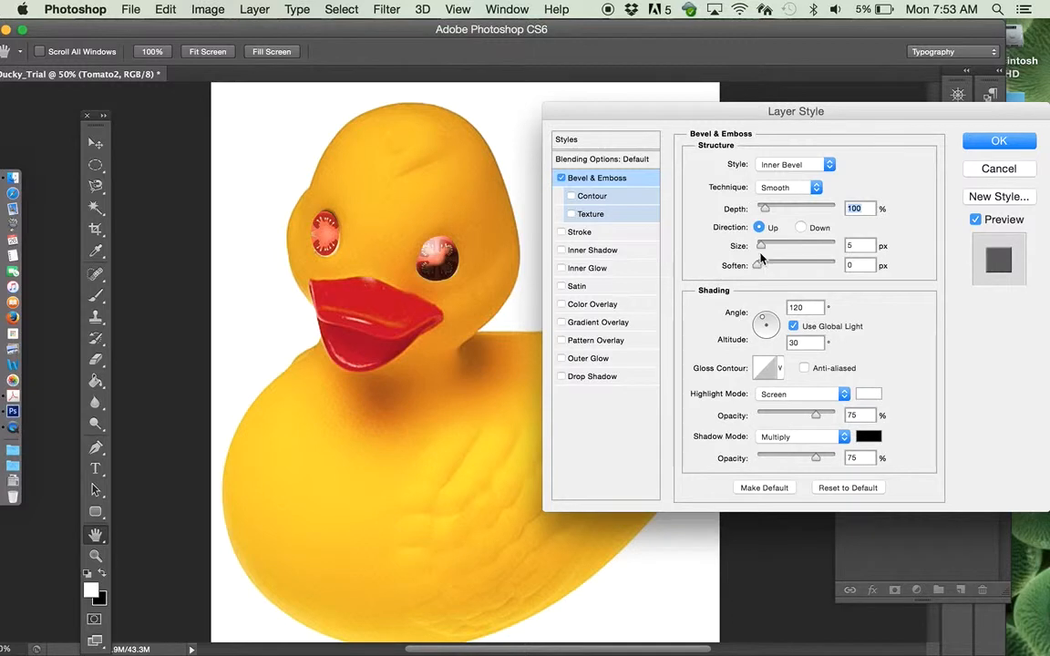
{"action": "left_click_drag", "start_coordinate": [757, 246], "coordinate": [783, 246]}
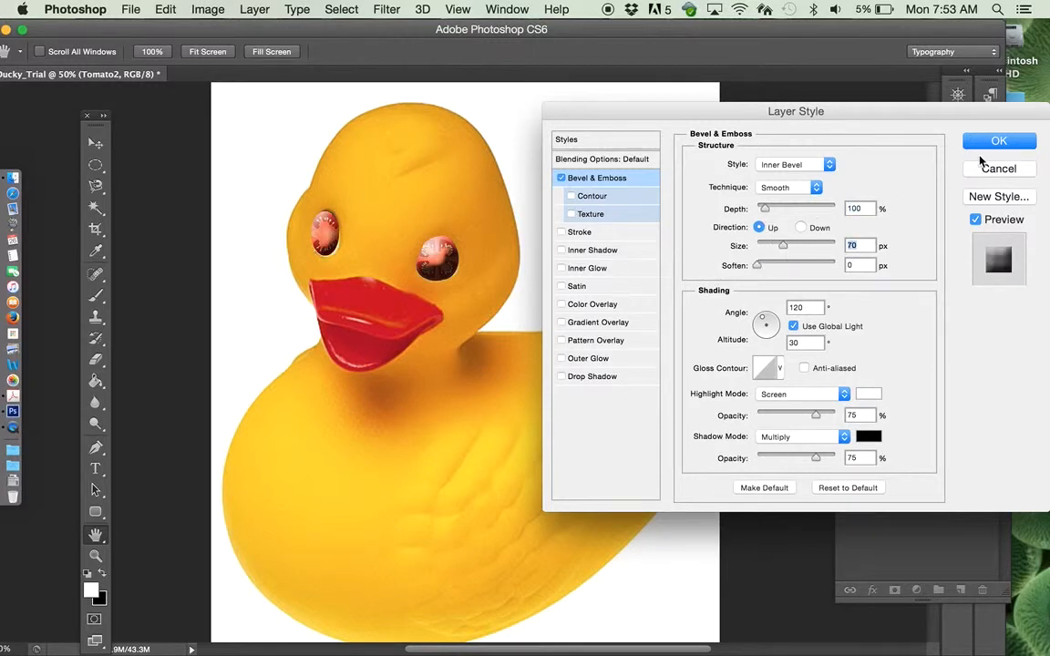
{"action": "left_click_drag", "start_coordinate": [764, 209], "coordinate": [799, 211]}
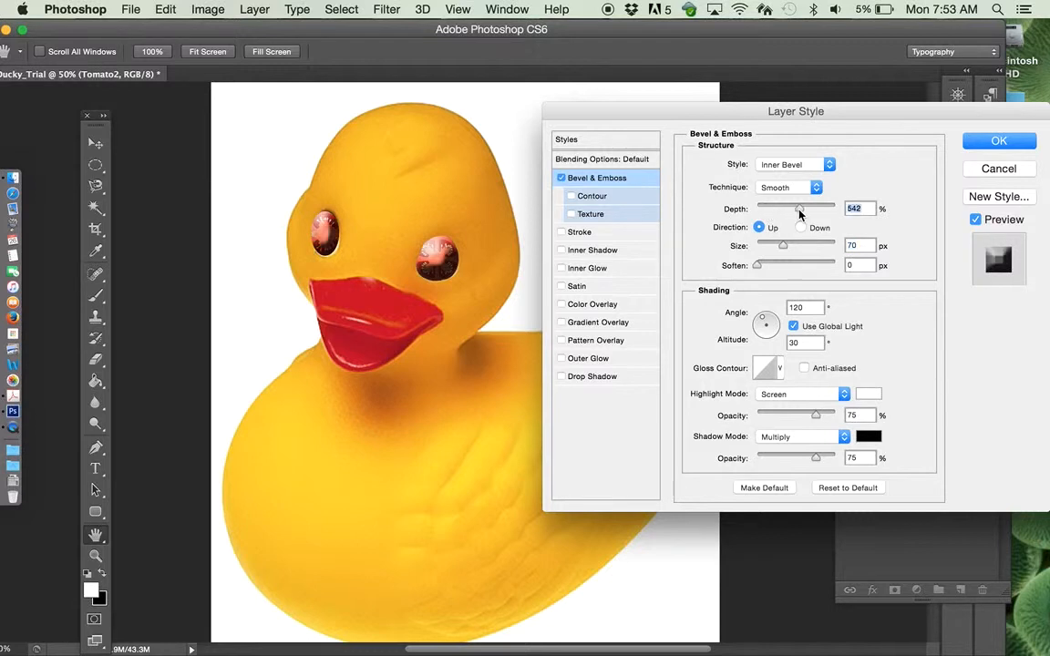
{"action": "left_click", "coordinate": [979, 141]}
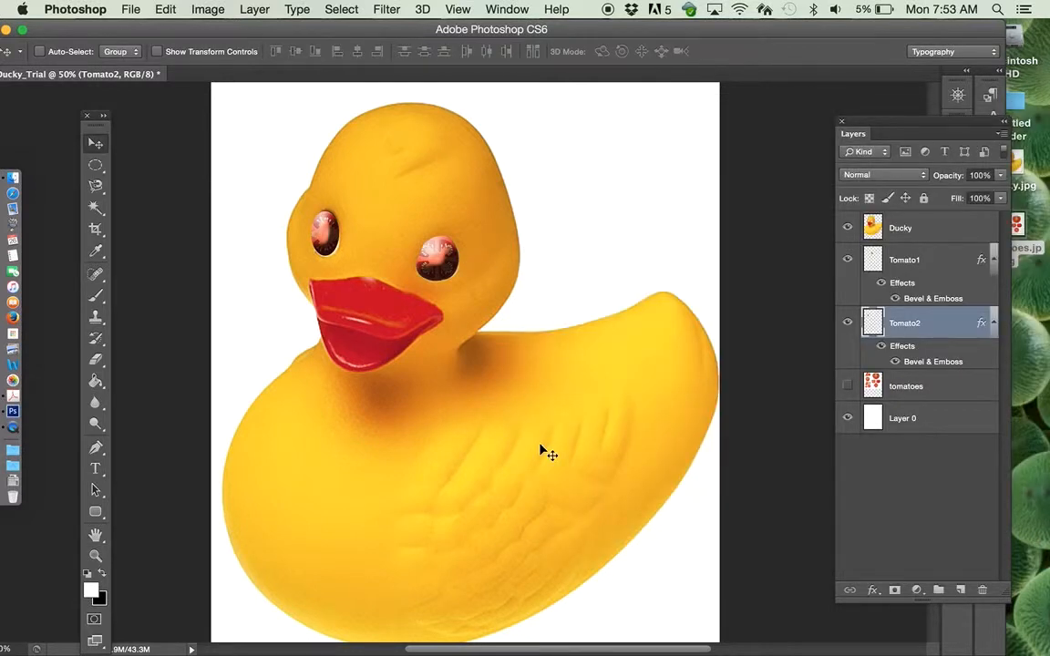
Add a Drop Shadow effect to the Ducky layer with a distance of 36 px, spread of 39% and size of 139 px
{"action": "left_click", "coordinate": [915, 228]}
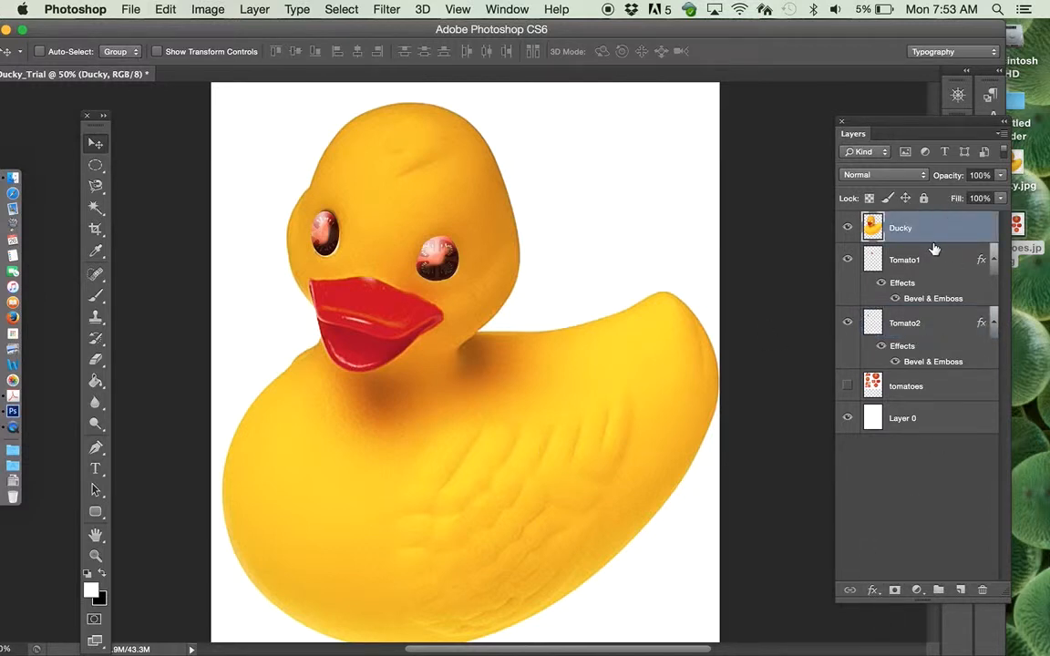
{"action": "left_click", "coordinate": [873, 588]}
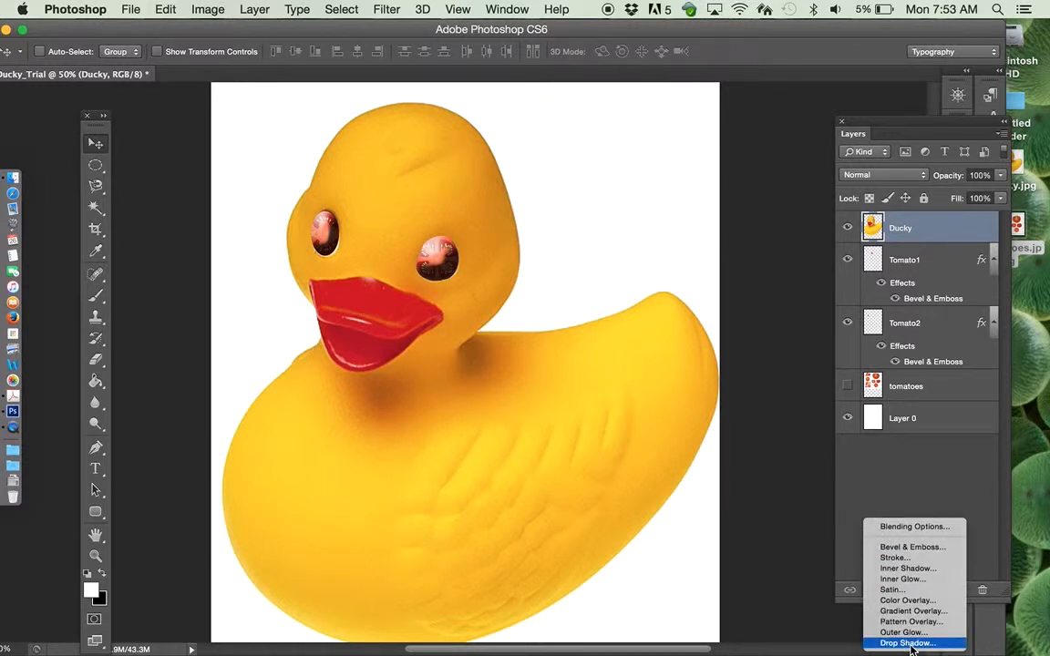
{"action": "left_click", "coordinate": [909, 643]}
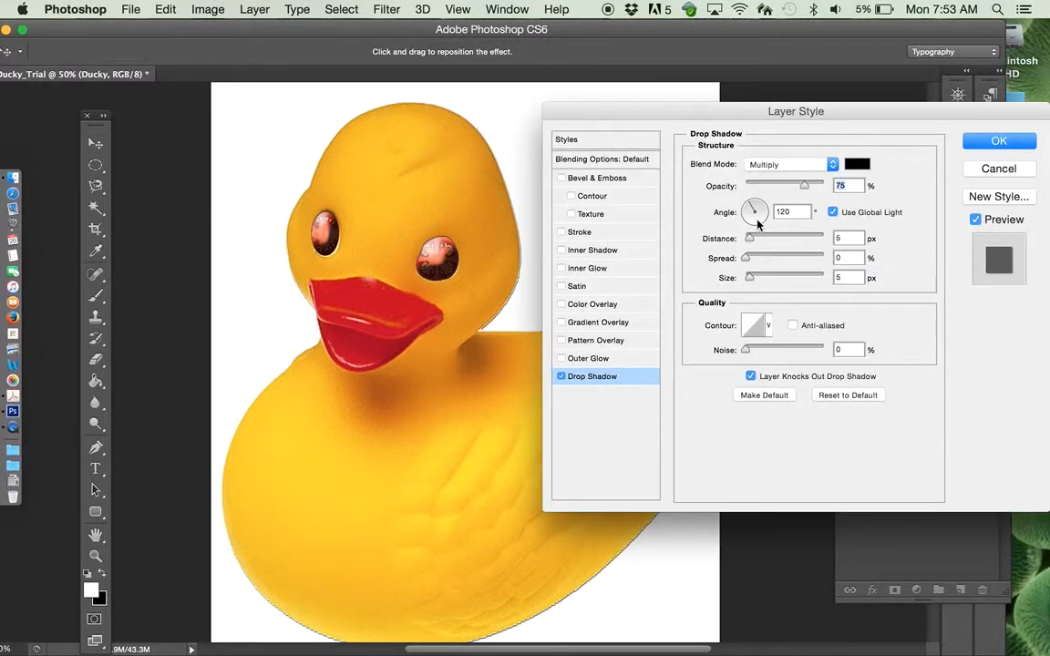
{"action": "left_click_drag", "start_coordinate": [750, 240], "coordinate": [792, 278]}
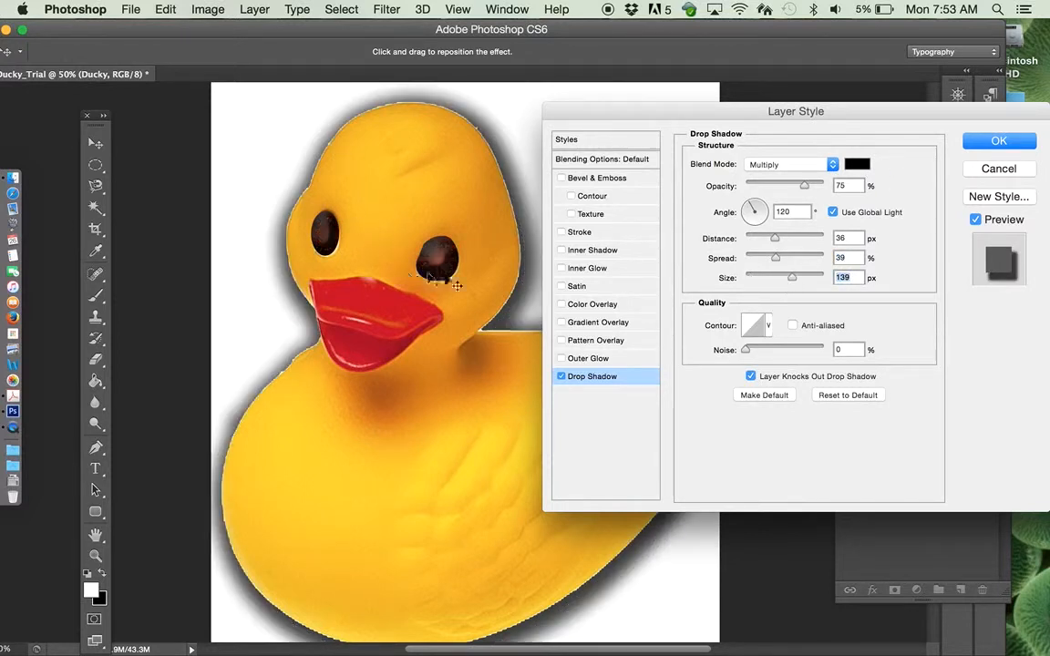
{"action": "left_click", "coordinate": [996, 142]}
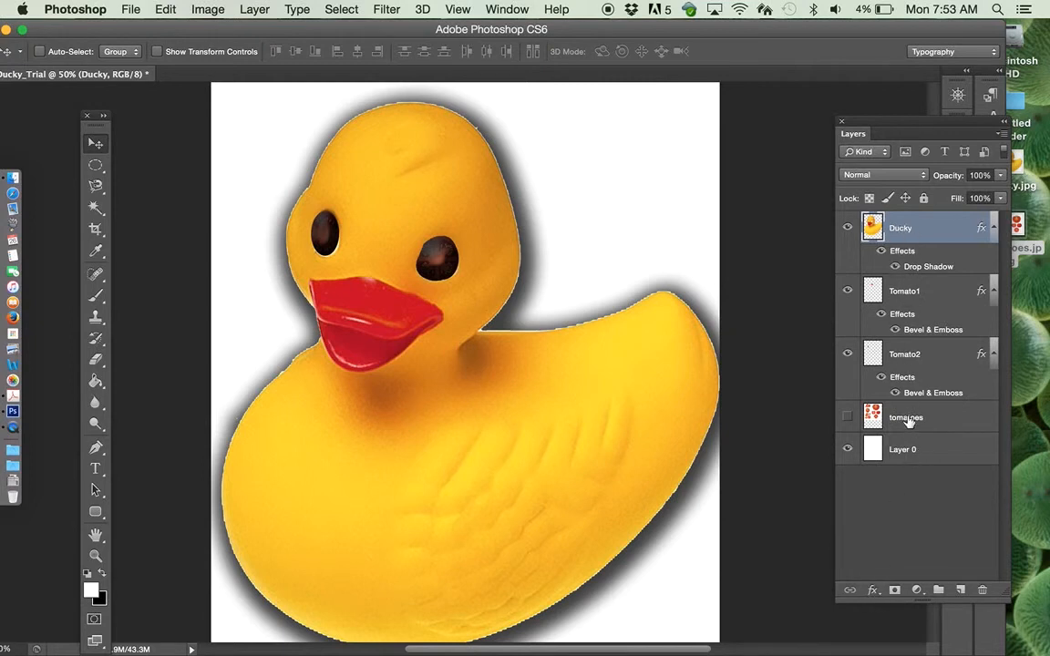
{"action": "double_click", "coordinate": [902, 227]}
{"action": "left_click", "coordinate": [930, 234]}
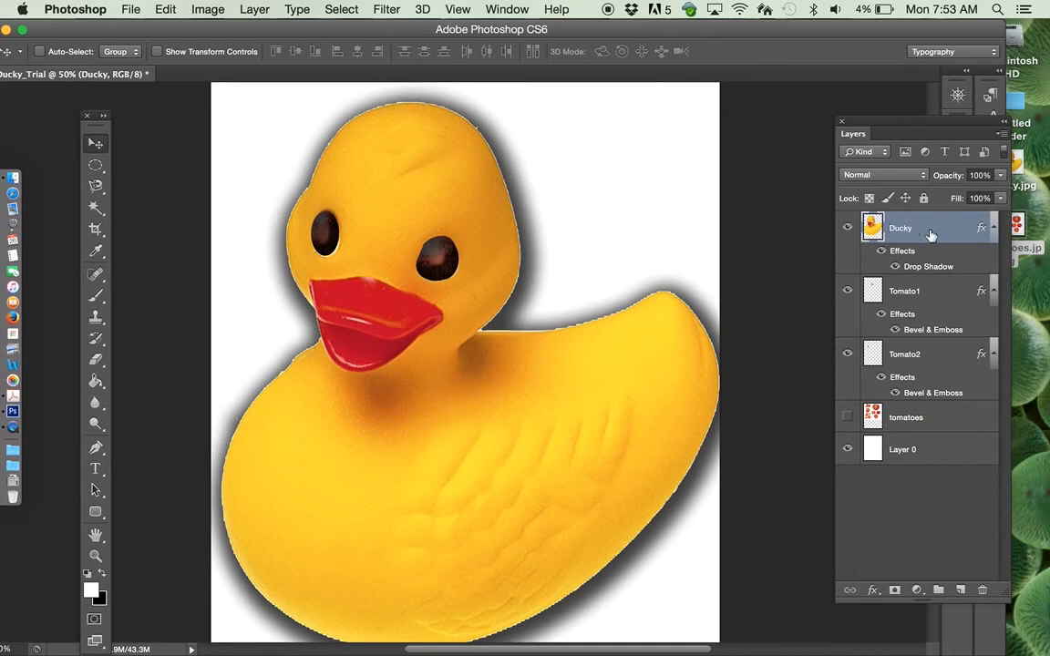